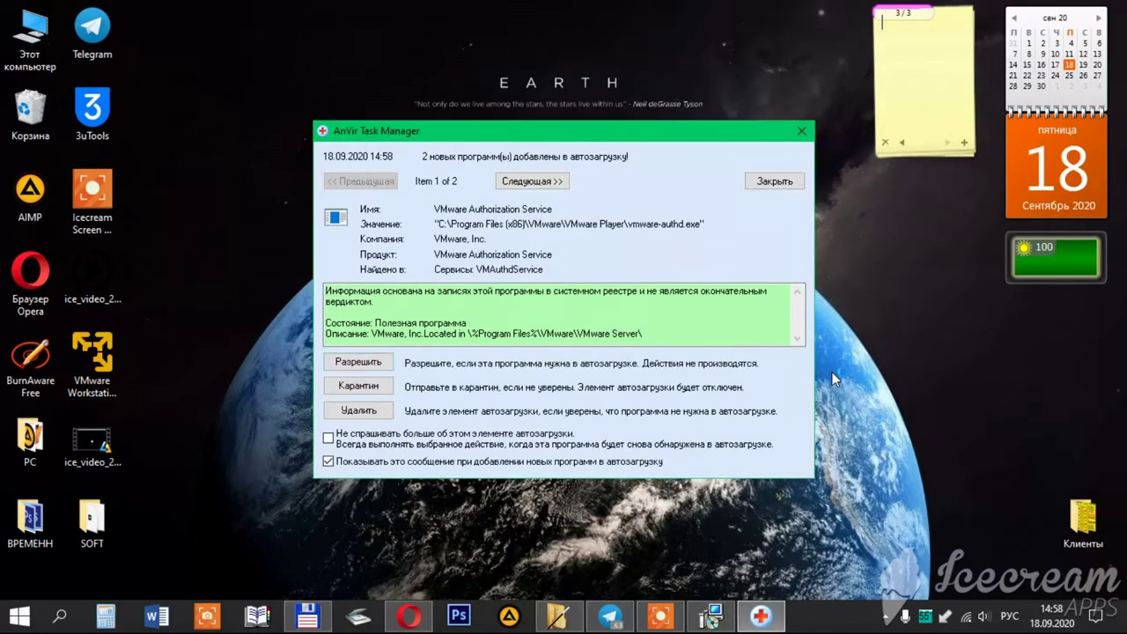
- Quarantine the four VMware services reported as new autostart items and finish the VMware Workstation 16 Player setup wizard
click(359, 385)
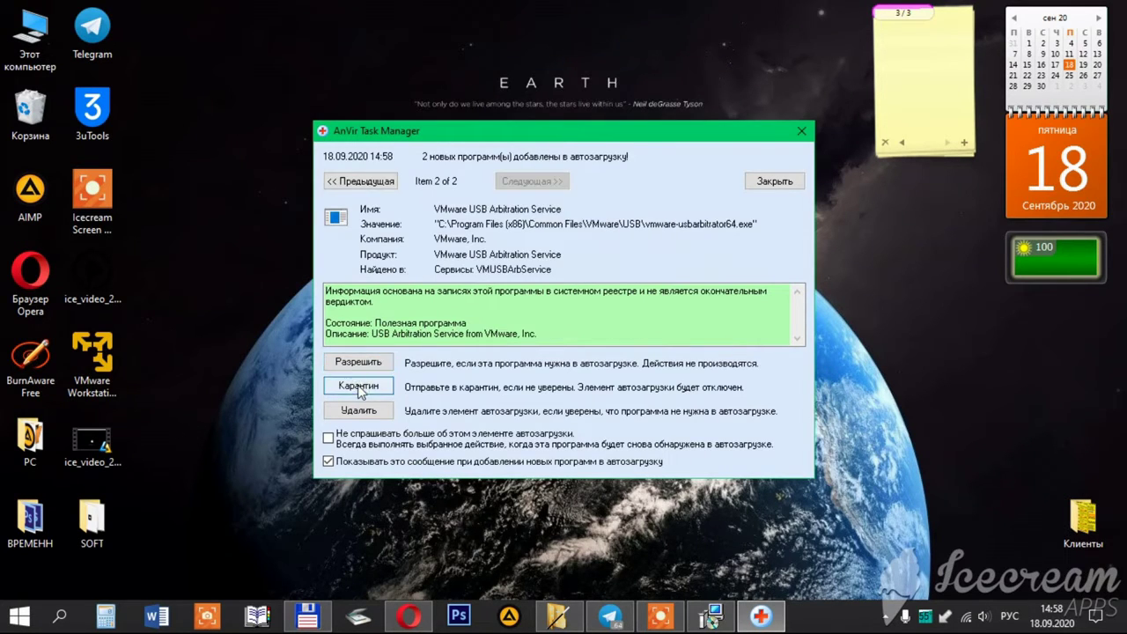
click(358, 386)
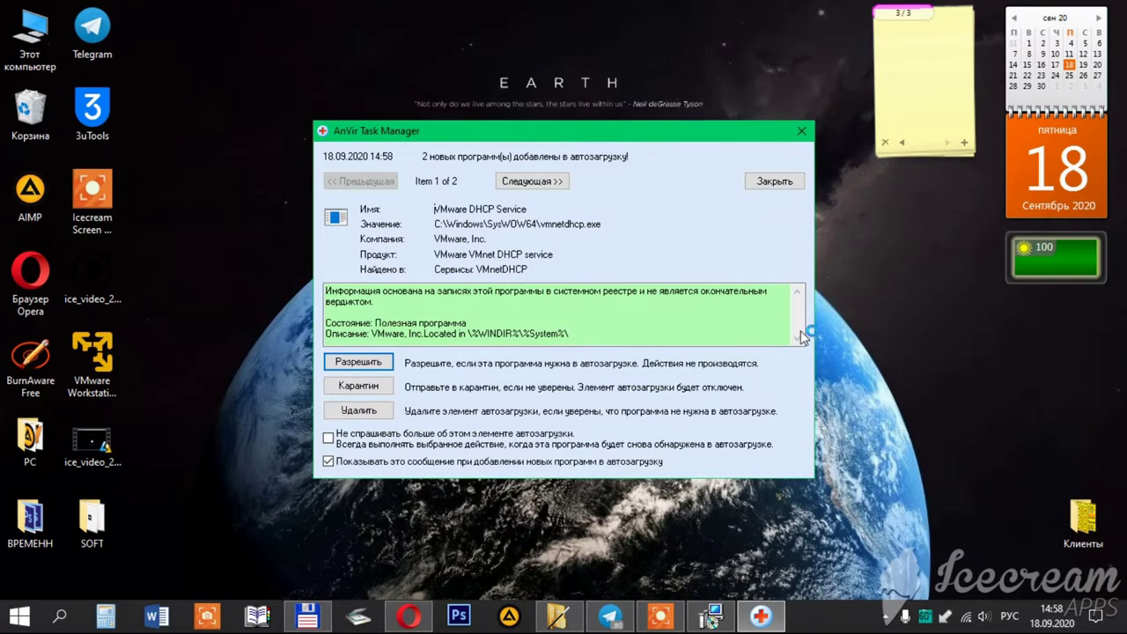
click(344, 392)
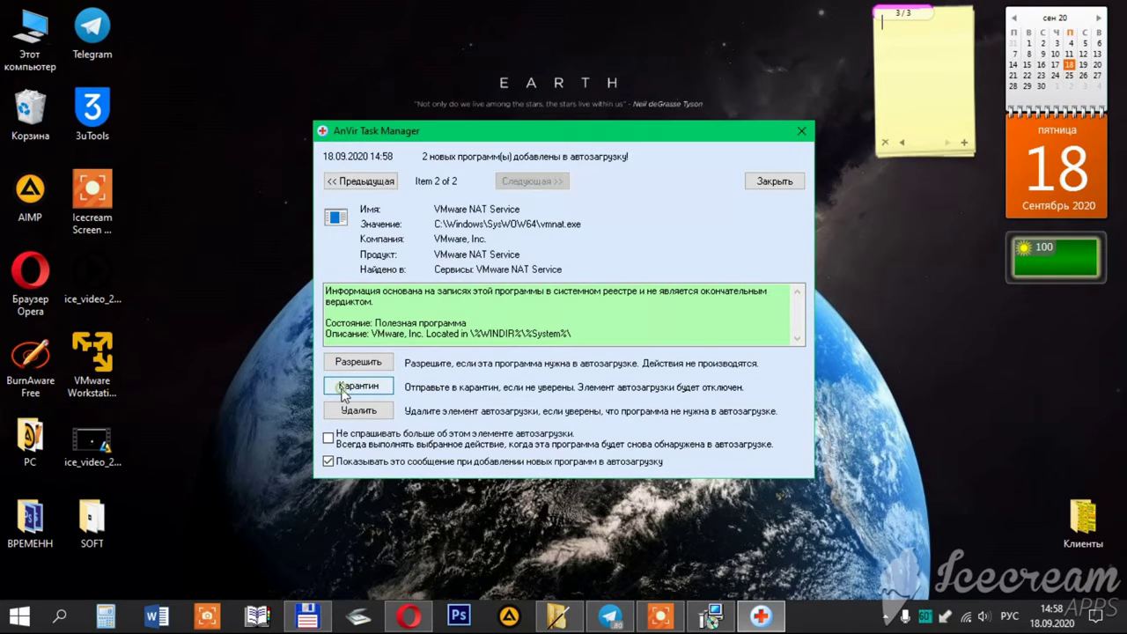
click(343, 392)
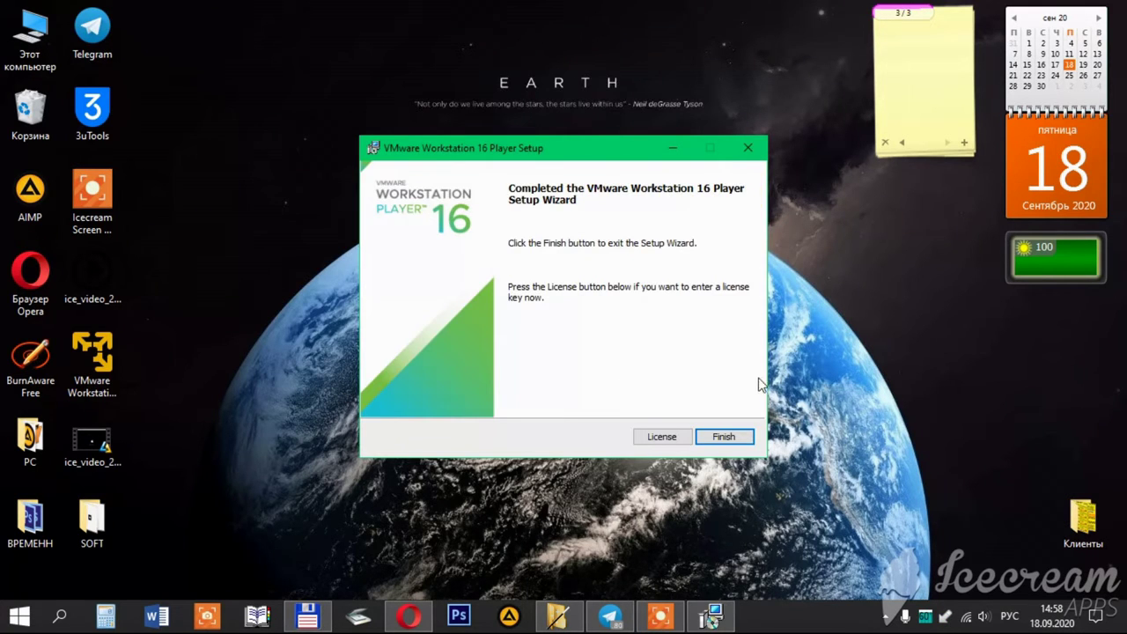
click(724, 436)
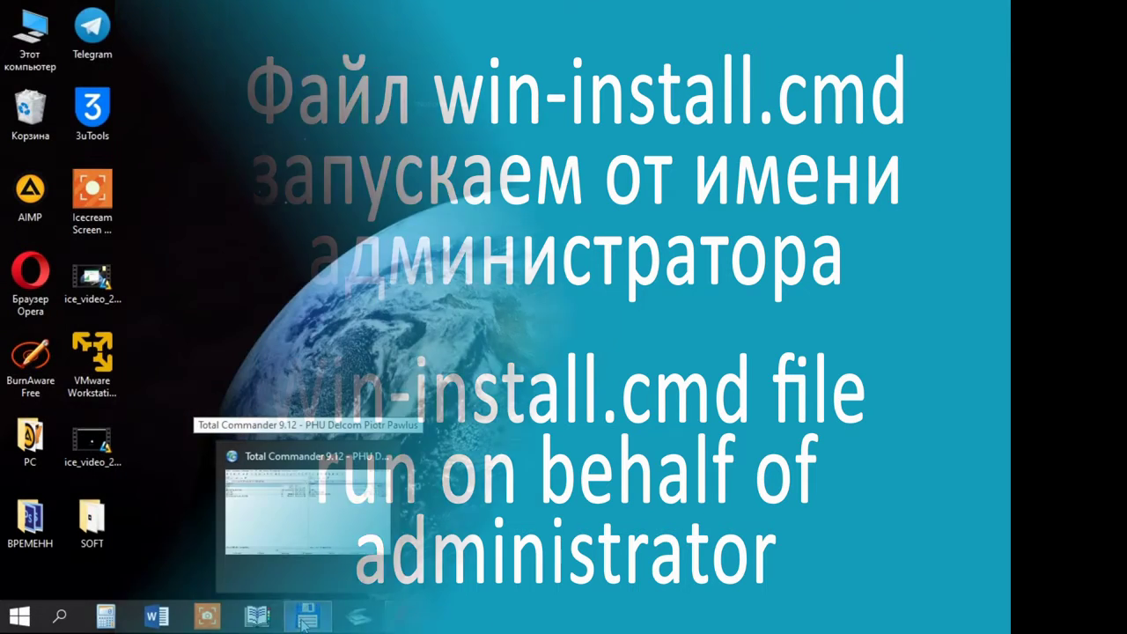
- Switch to Total Commander, open the unlocker.zip archive and create a folder named unlock in C:\MAC
click(304, 616)
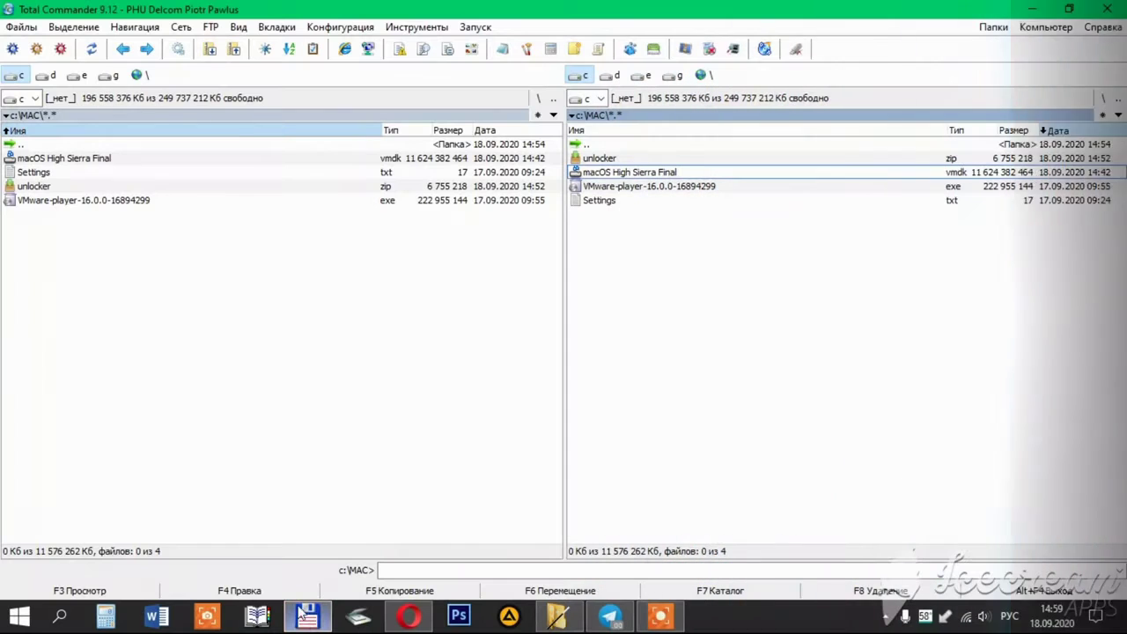
double_click(608, 159)
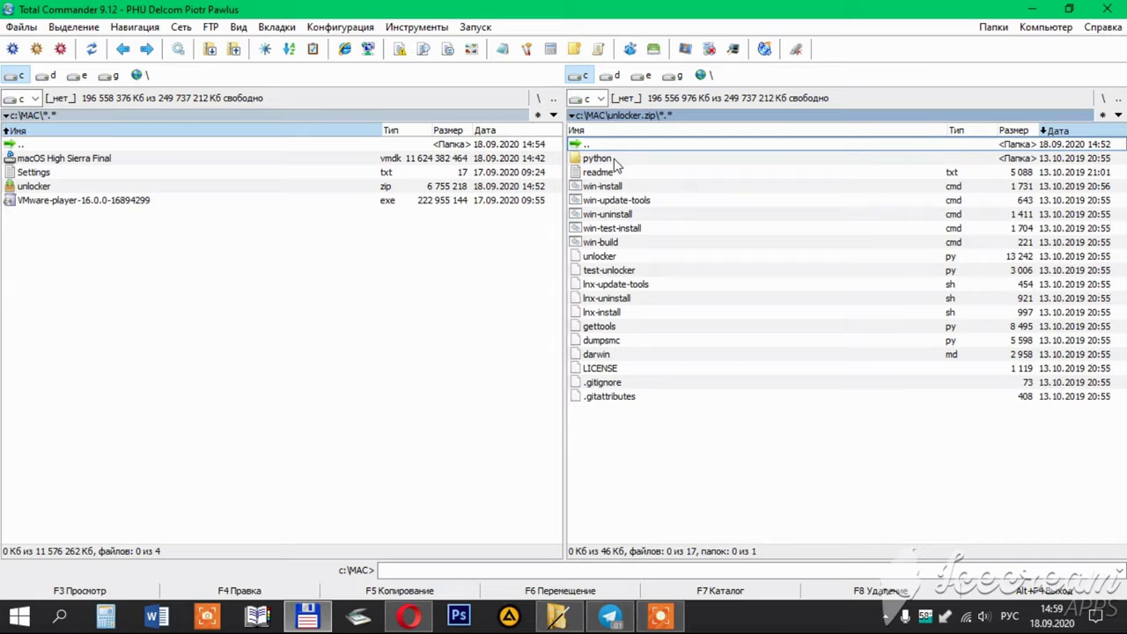
click(110, 302)
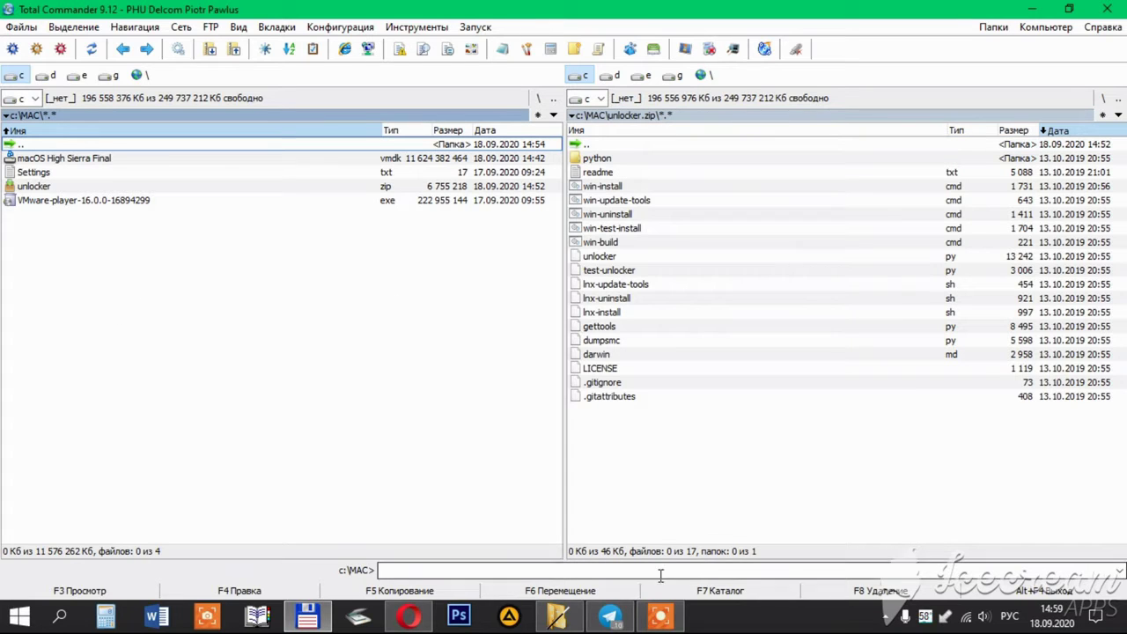
click(720, 590)
key(alt+shift)
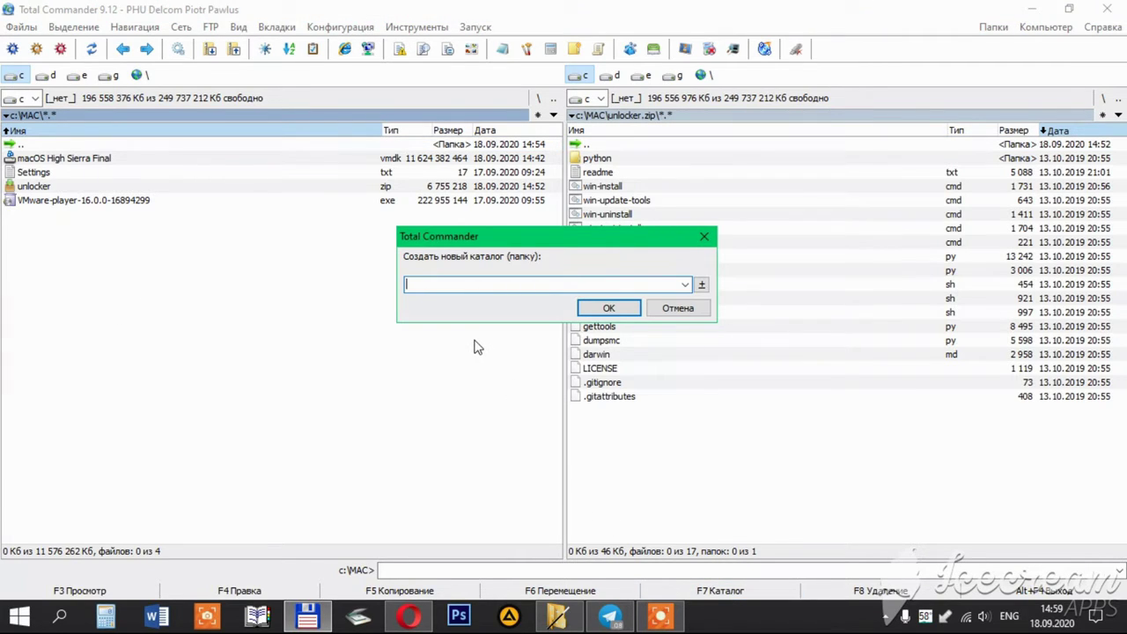
text(unlock)
key(Return)
- Extract the entire contents of unlocker.zip into the C:\MAC\unlock folder
click(691, 207)
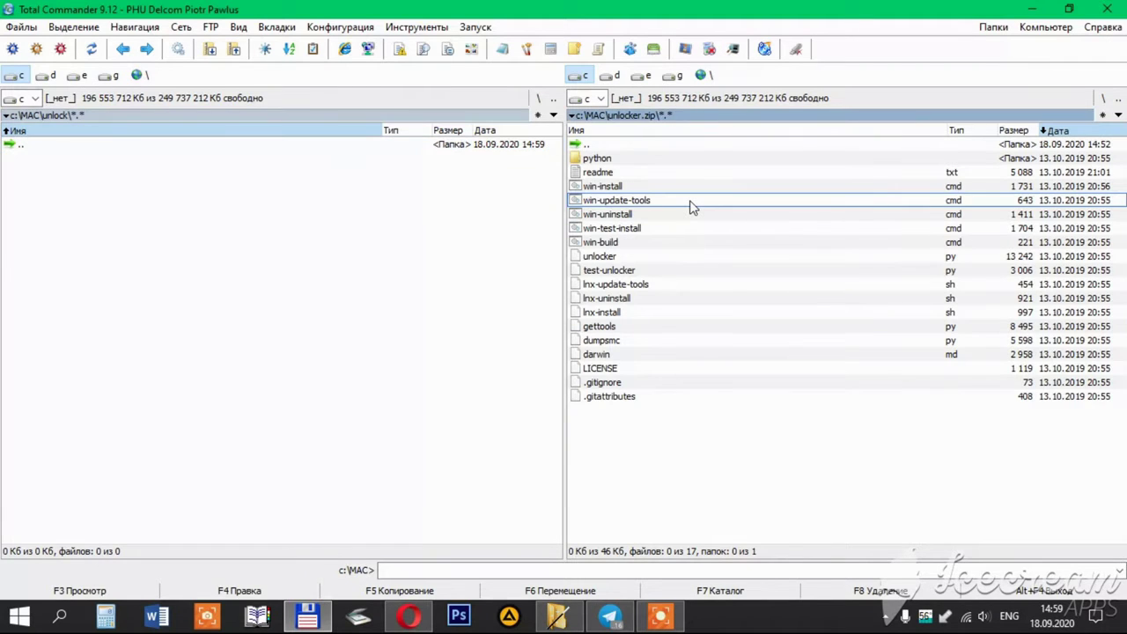
key(ctrl+a)
key(F5)
click(460, 324)
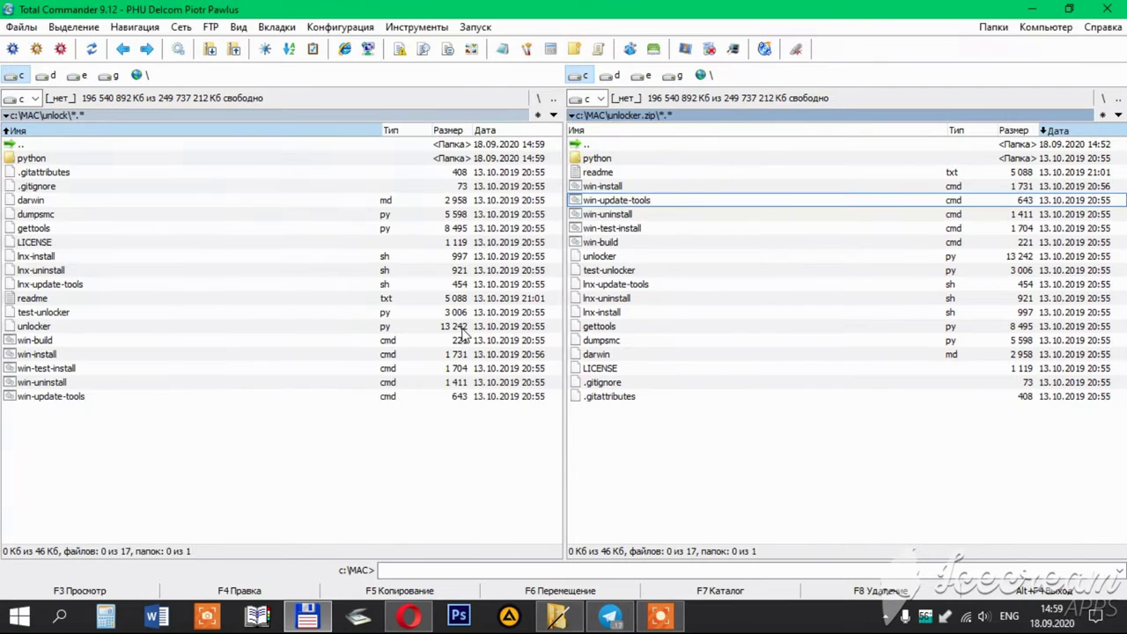
- Run win-install.cmd from C:\MAC\unlock as administrator
click(74, 382)
click(70, 355)
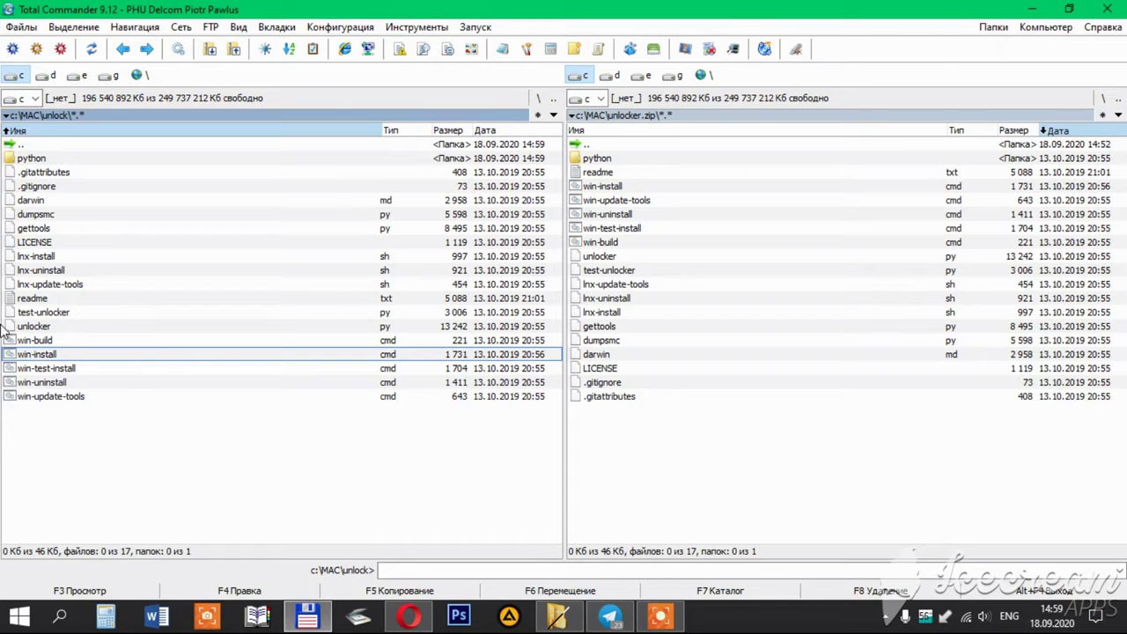
right_click(53, 356)
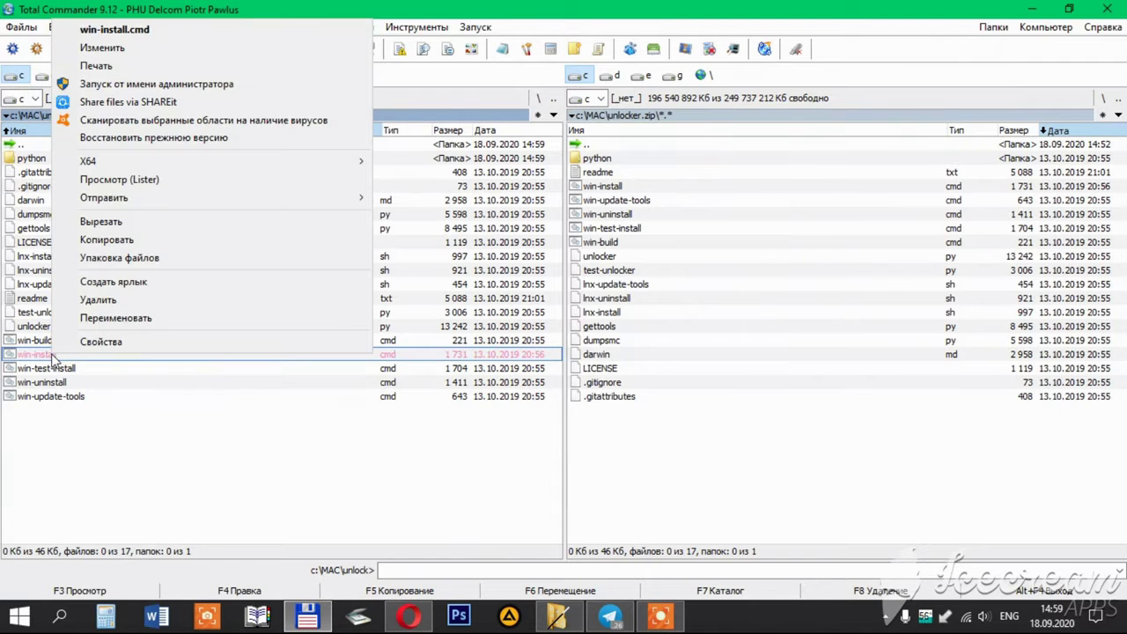
click(199, 78)
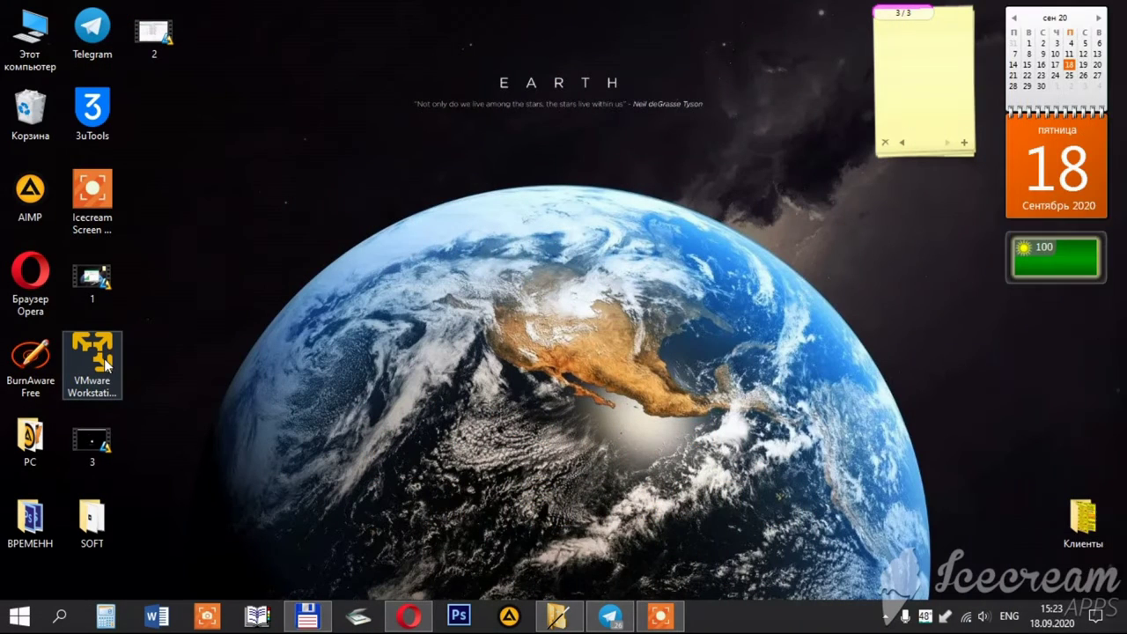
- Launch VMware Workstation 16 Player as administrator and move its window toward the middle of the desktop
right_click(105, 361)
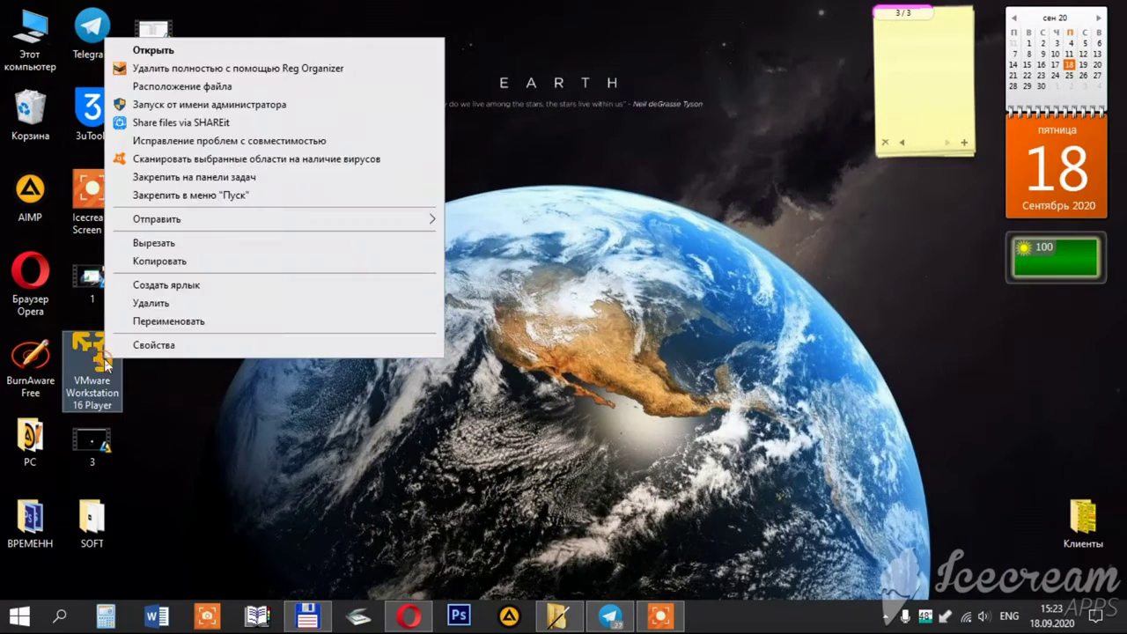
click(309, 104)
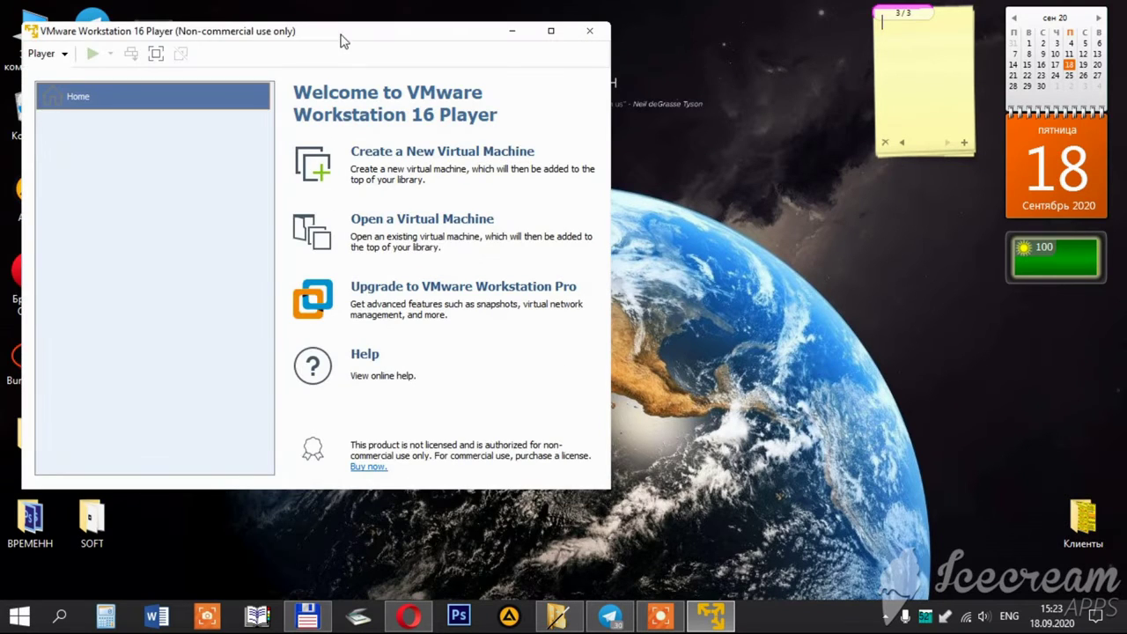
drag(343, 41, 572, 81)
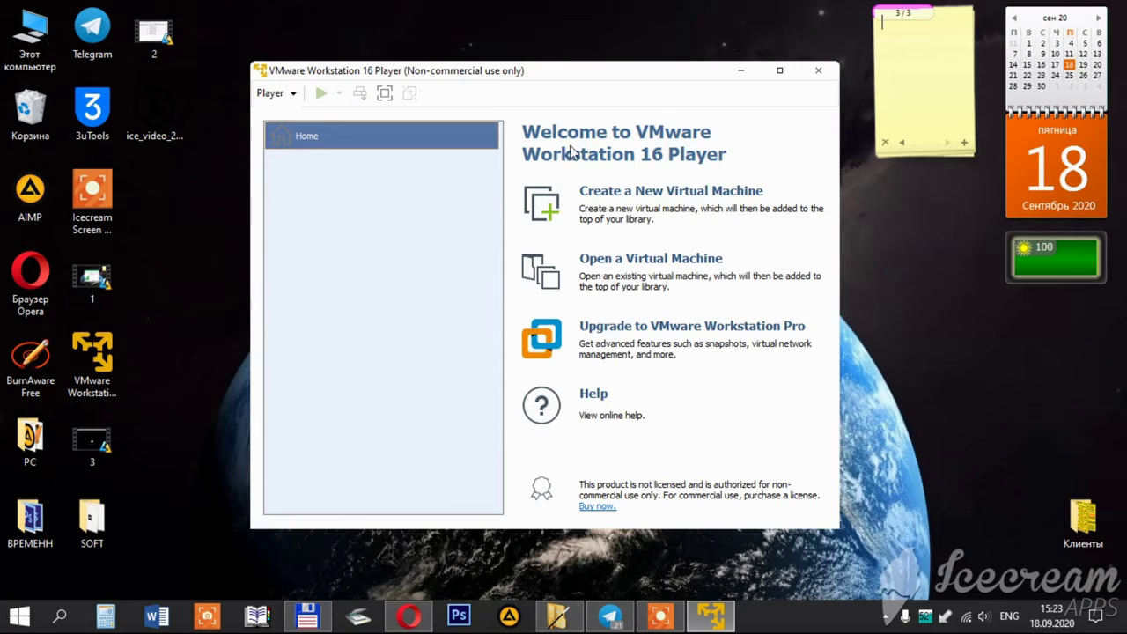
- Start creating a new virtual machine with the option to install the operating system later
click(548, 212)
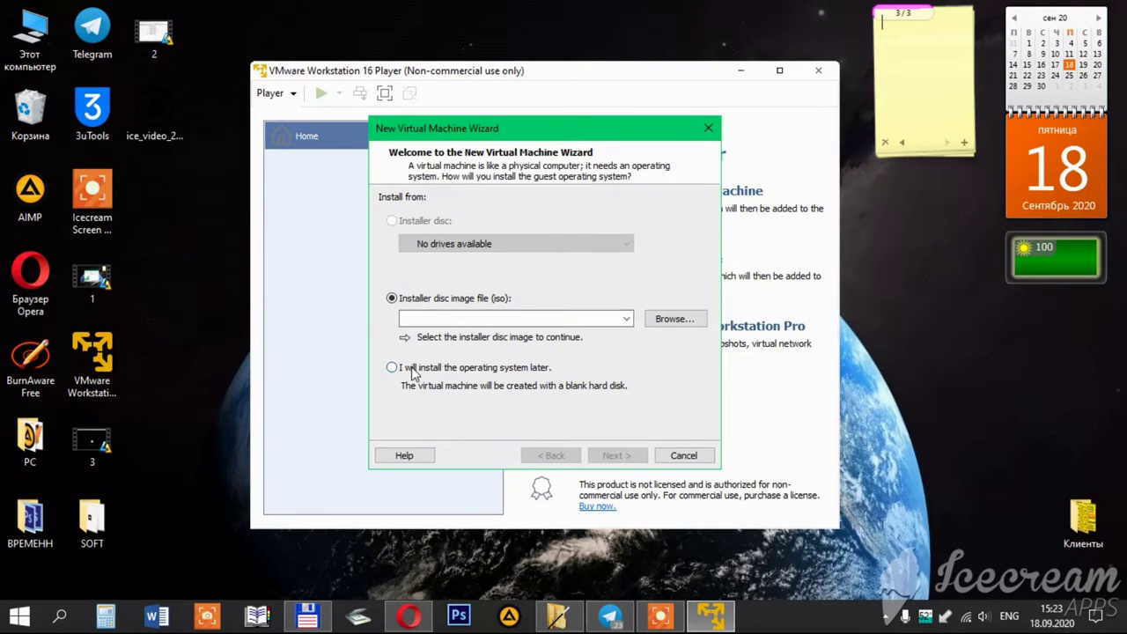
click(412, 372)
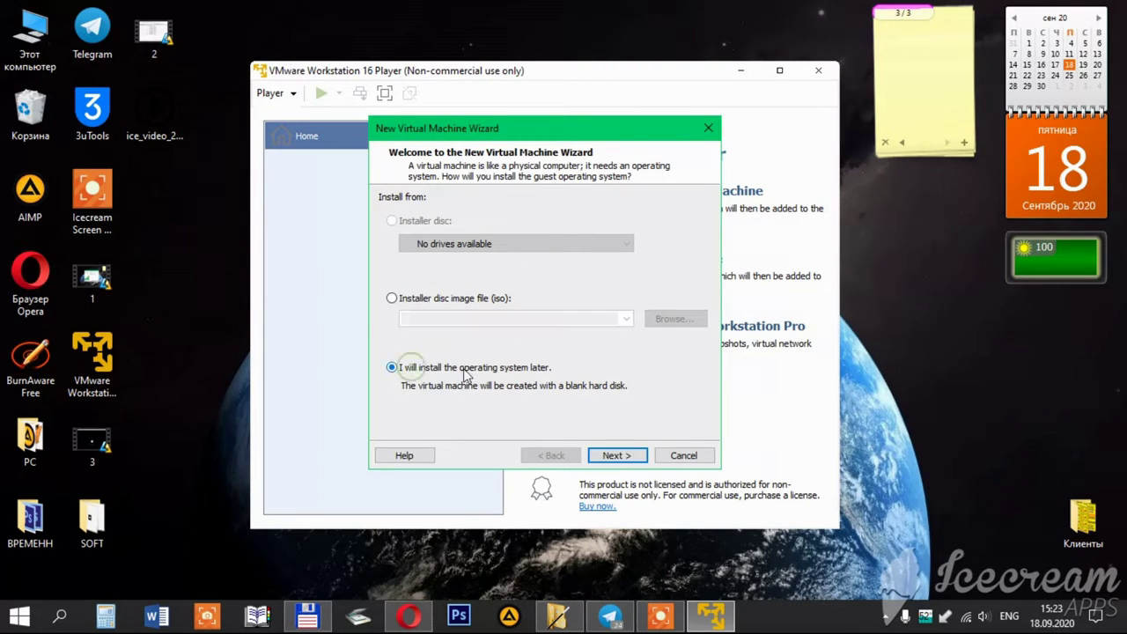
click(619, 455)
- Choose Apple Mac OS X as the guest operating system with version macOS 10.13
click(431, 245)
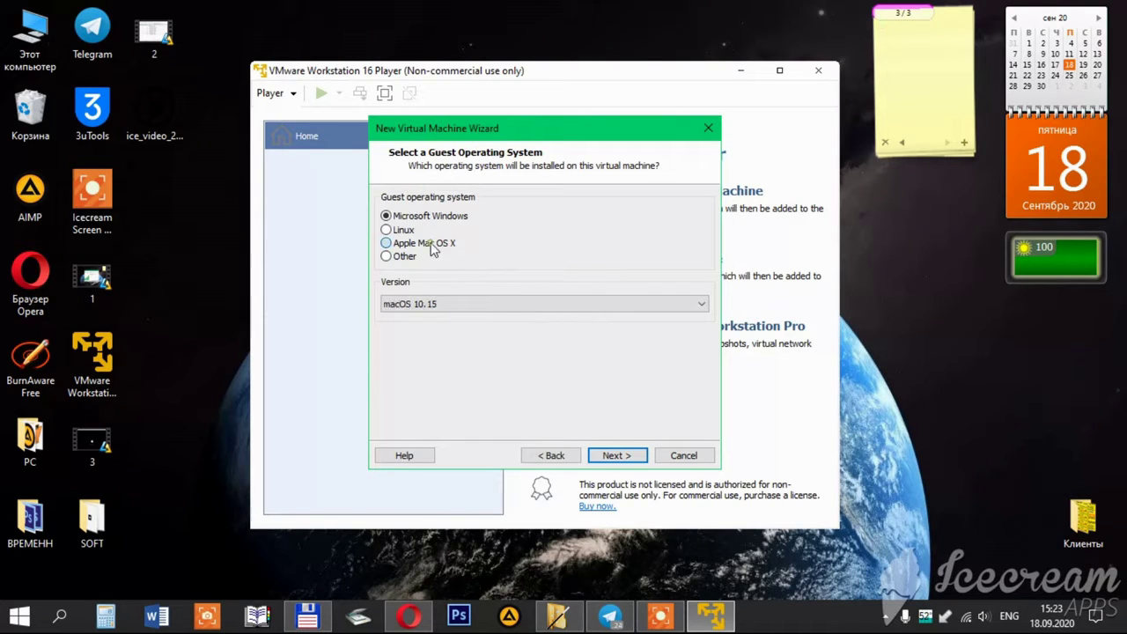
click(465, 310)
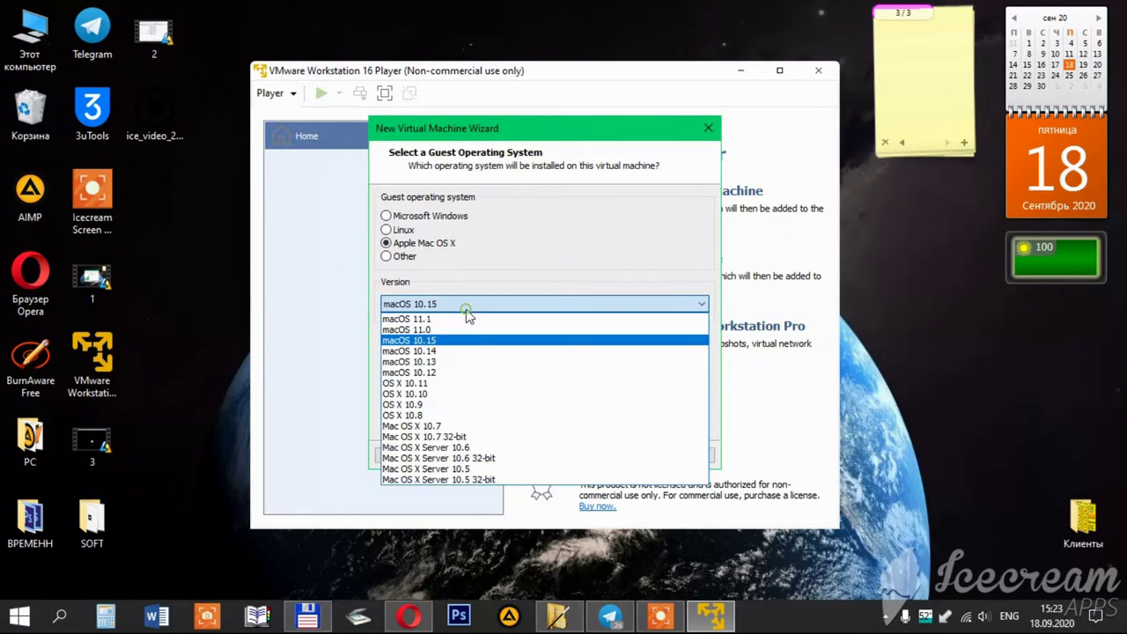
click(439, 361)
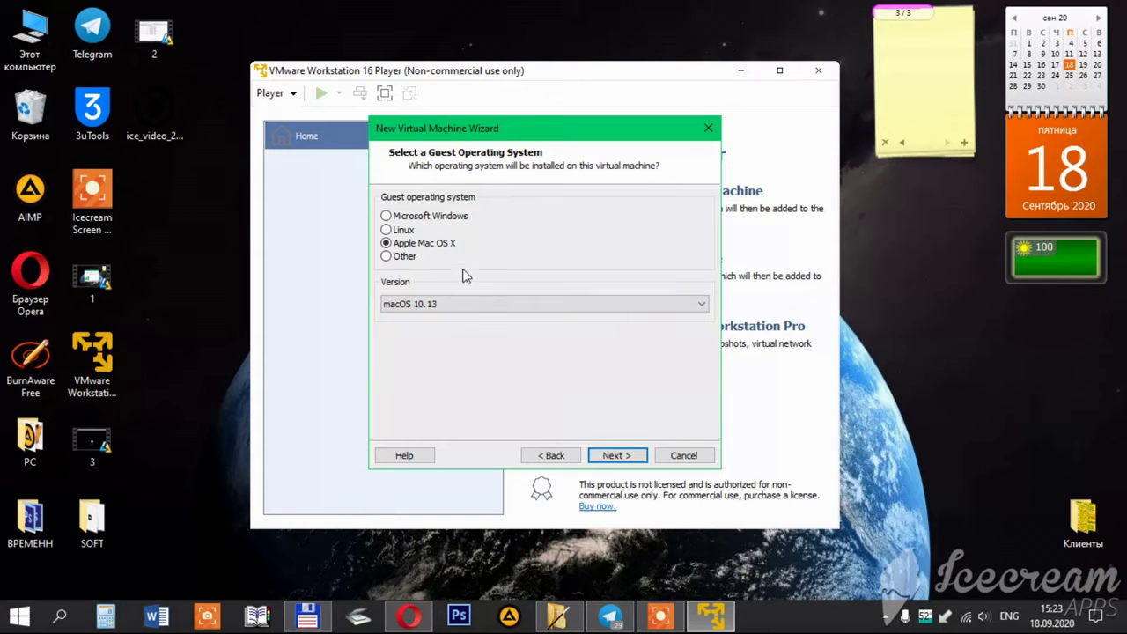
click(619, 454)
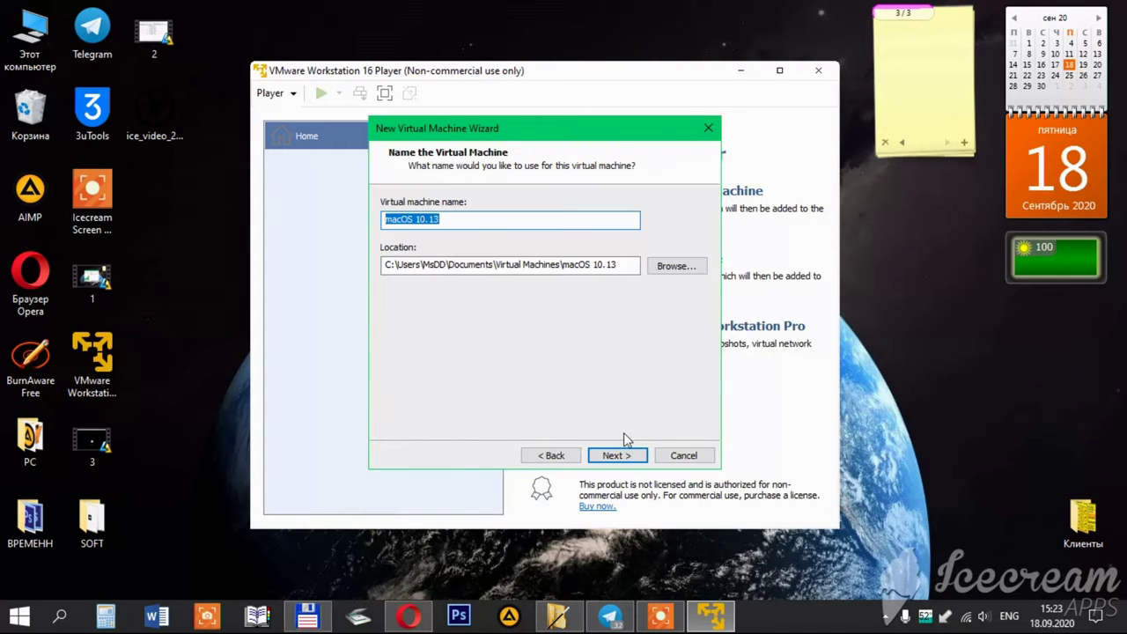
- Name the virtual machine macOS Sierra
click(489, 221)
key(BackSpace)
key(BackSpace)
key(BackSpace)
key(BackSpace)
key(BackSpace)
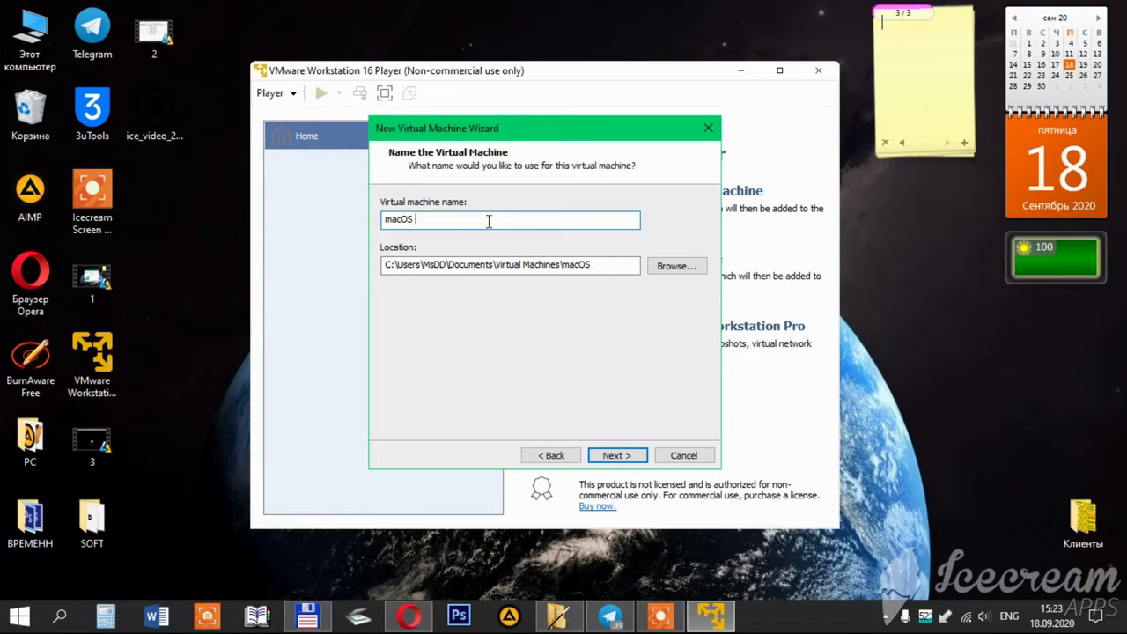
text(Sierra)
- Set the virtual machine's location to the C:\MAC Sierra folder and continue to the disk capacity settings
click(676, 267)
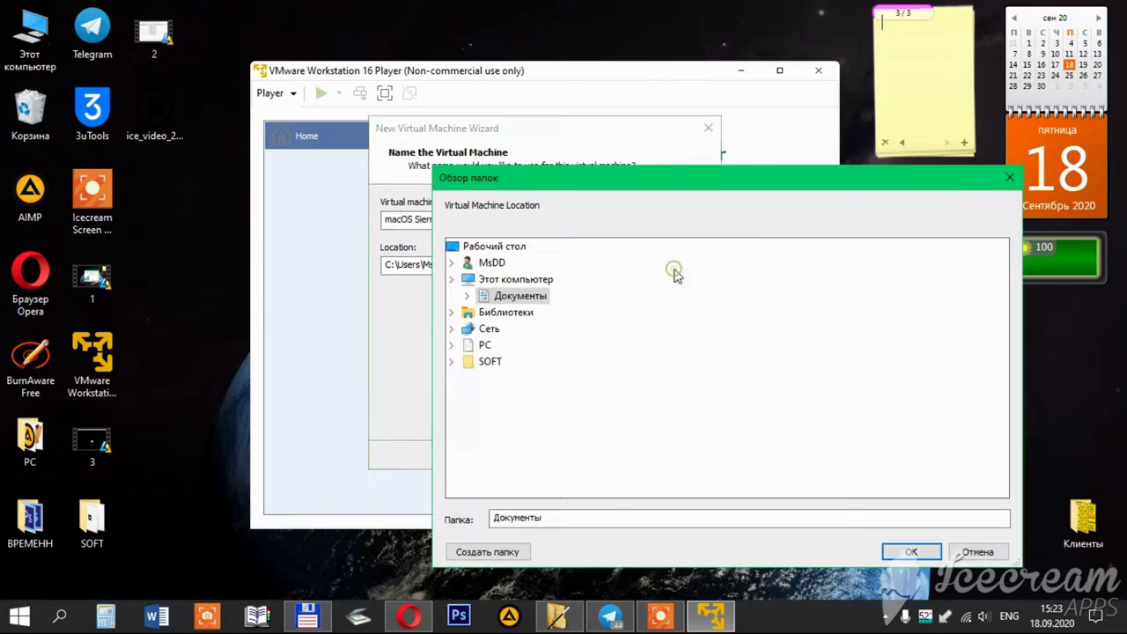
click(468, 410)
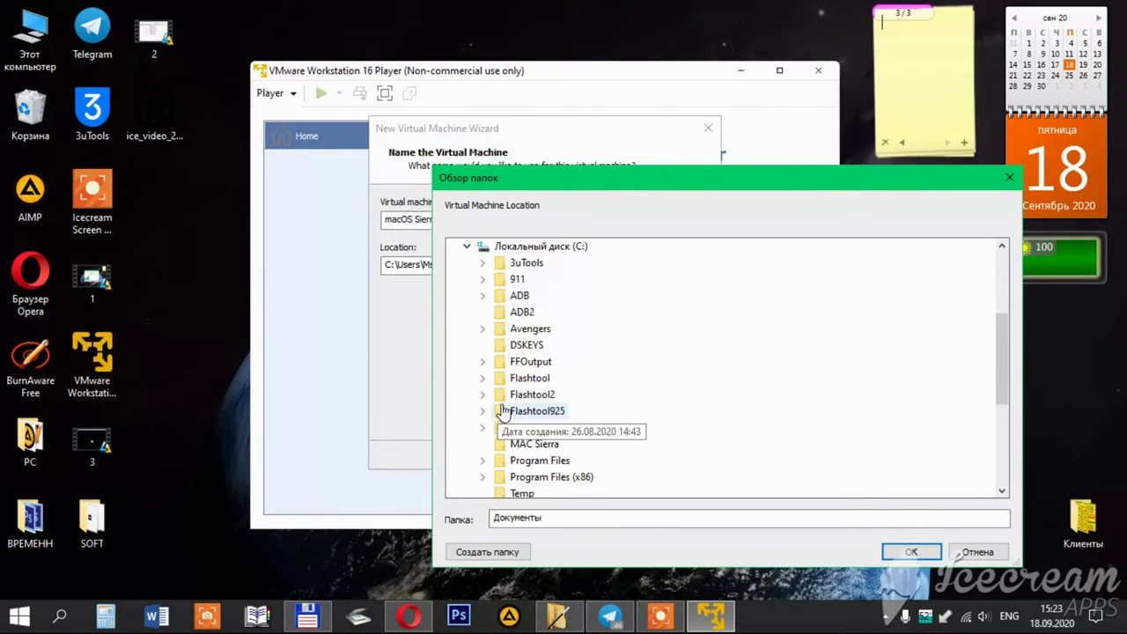
click(535, 445)
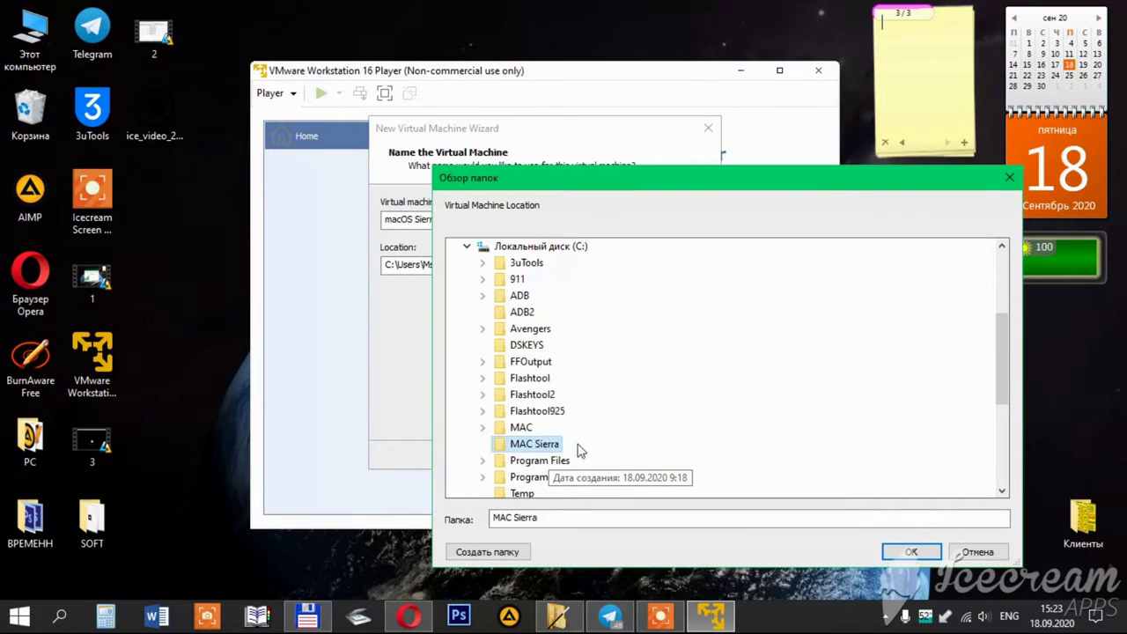
click(911, 552)
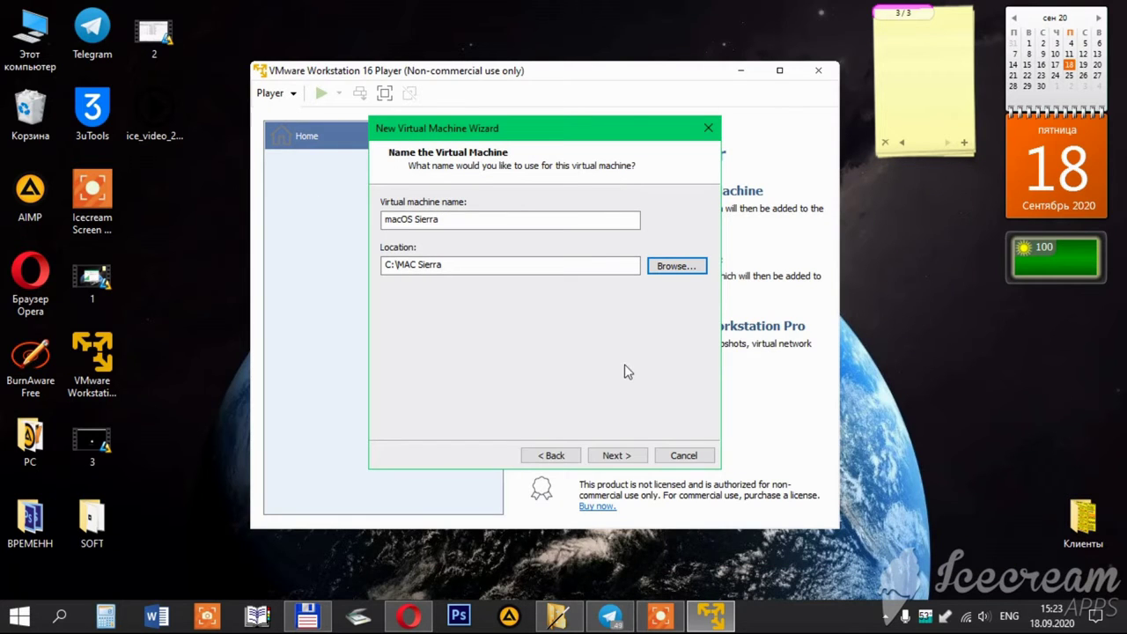
click(615, 450)
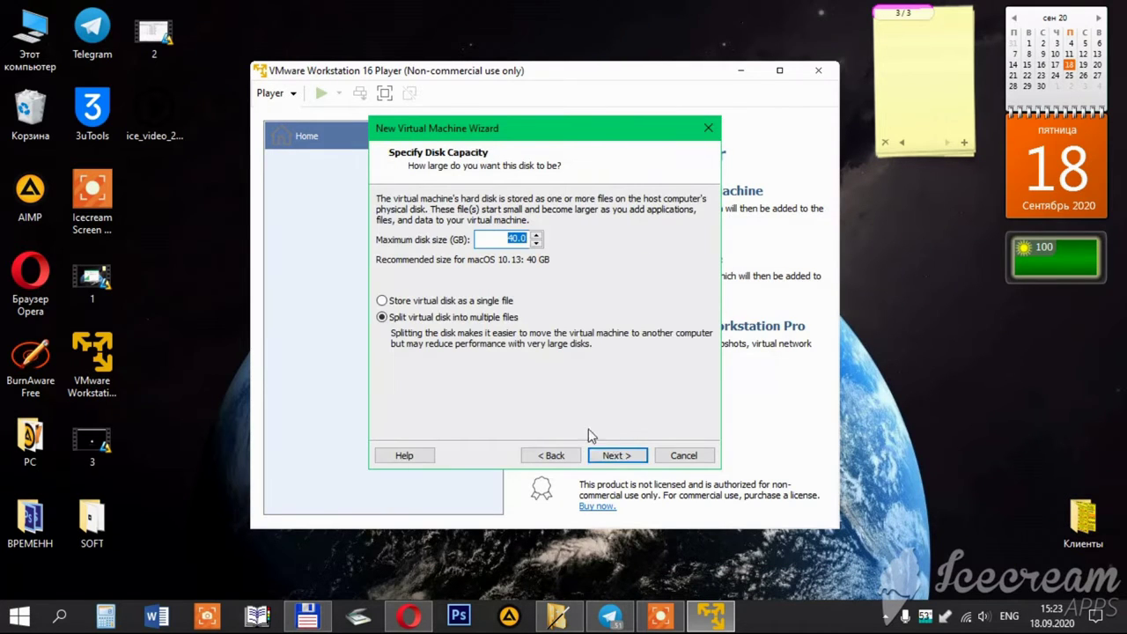
- Store the virtual disk as a single file and finish creating the virtual machine
click(438, 301)
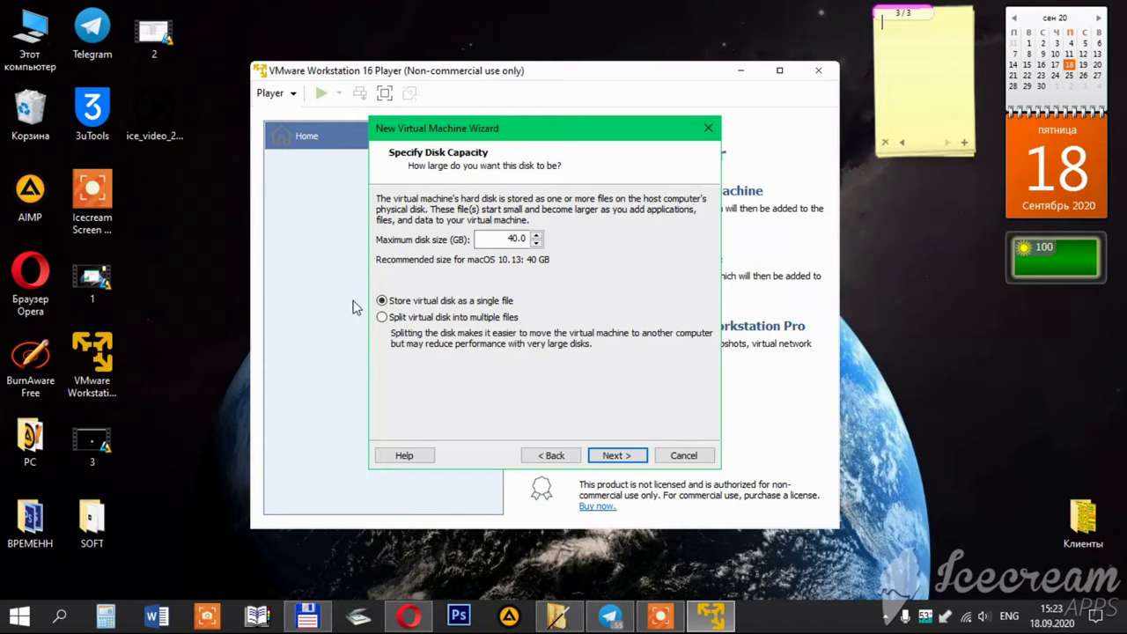
click(613, 456)
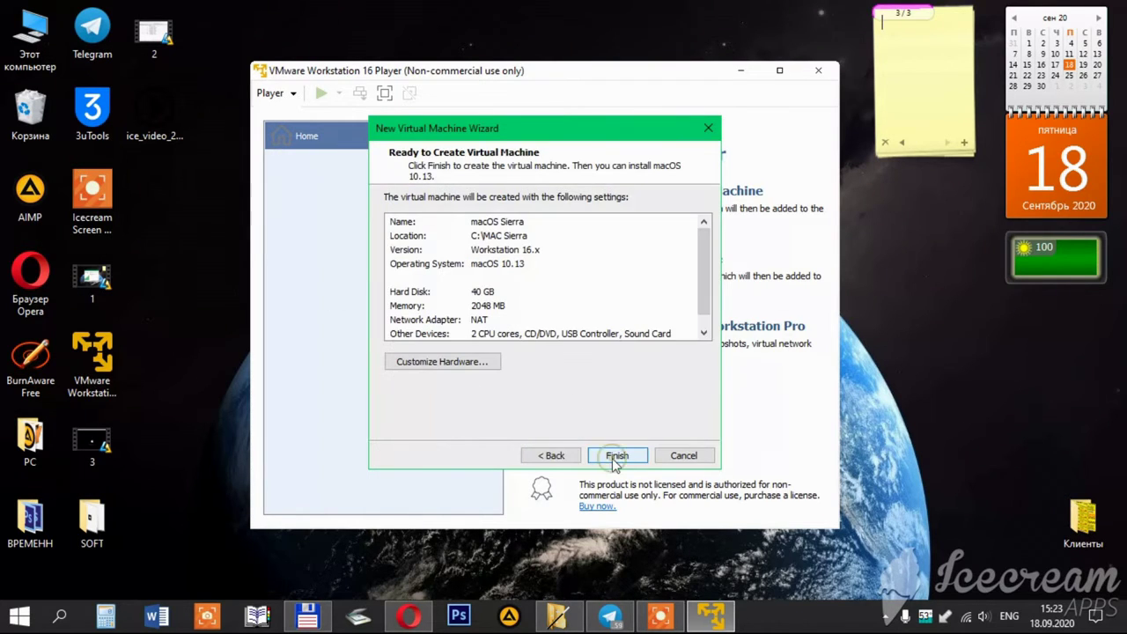
click(613, 456)
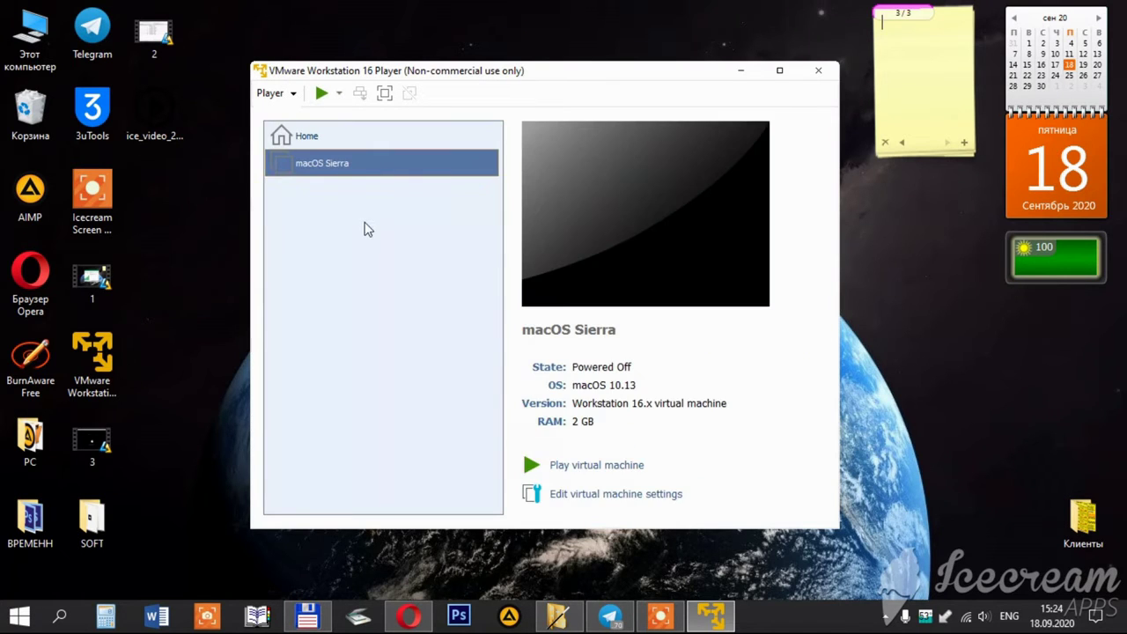
- Open the settings of the macOS Sierra virtual machine and set its memory to 4096 MB
click(354, 169)
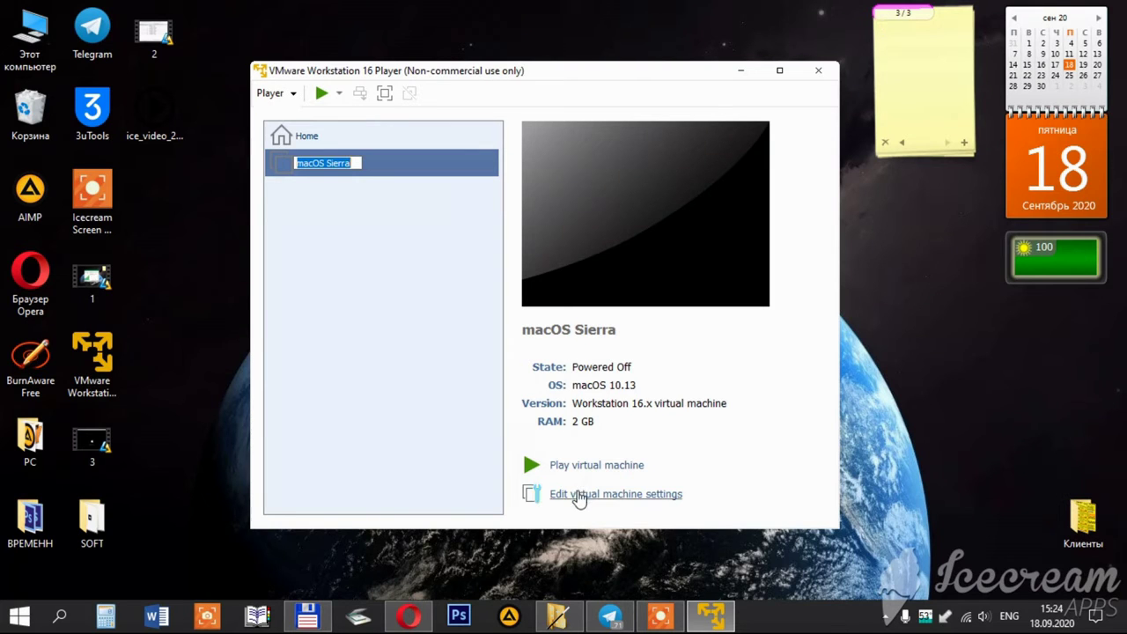
click(403, 374)
click(579, 496)
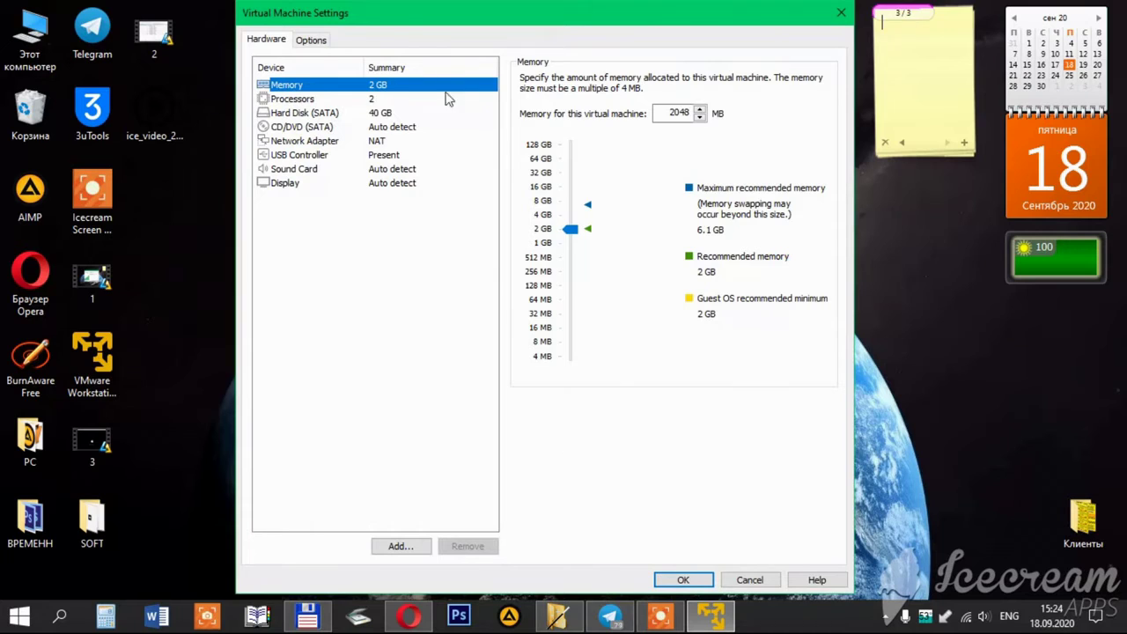
click(570, 230)
drag(570, 230, 569, 220)
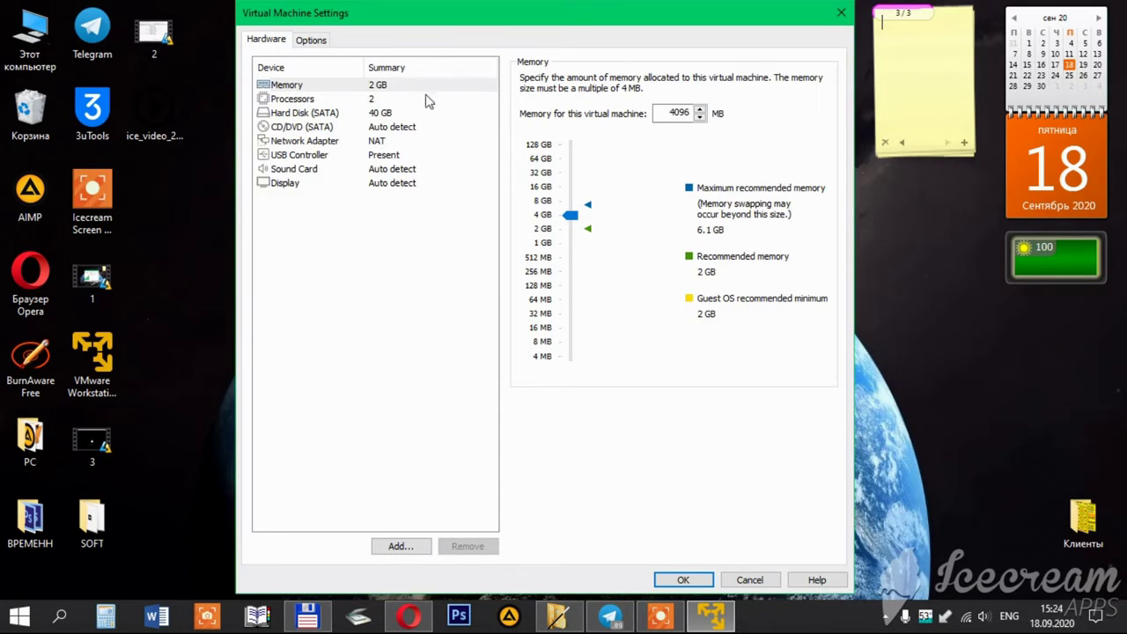
- Set the virtual machine to 2 processor cores and enable Intel VT-x/EPT or AMD-V/RVI virtualization and CPU performance counters
click(334, 101)
click(692, 80)
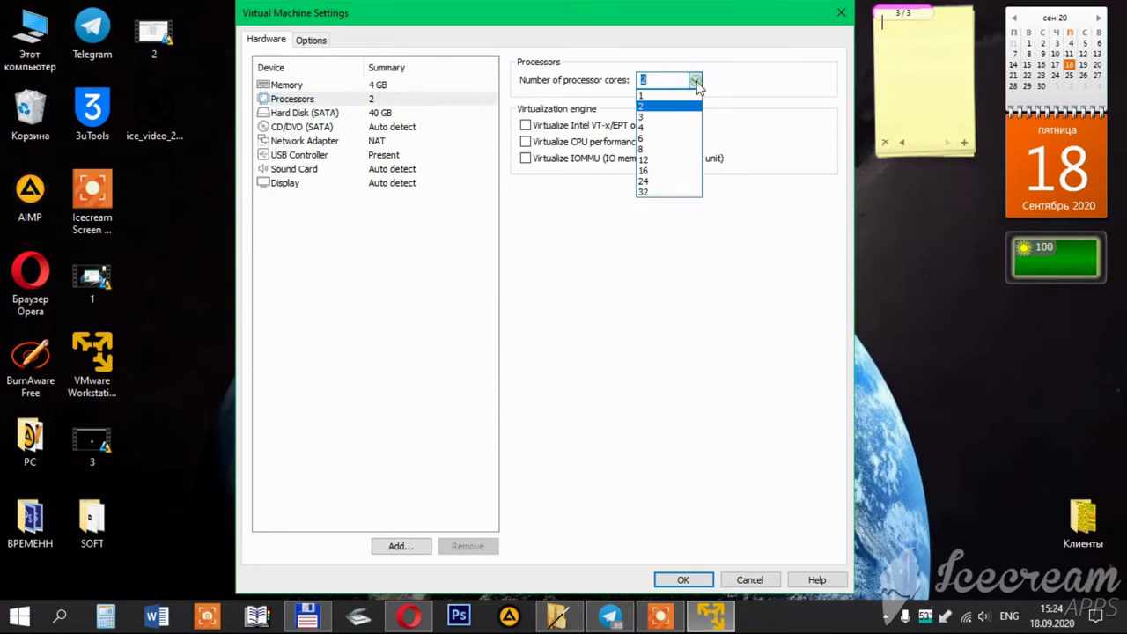
click(662, 109)
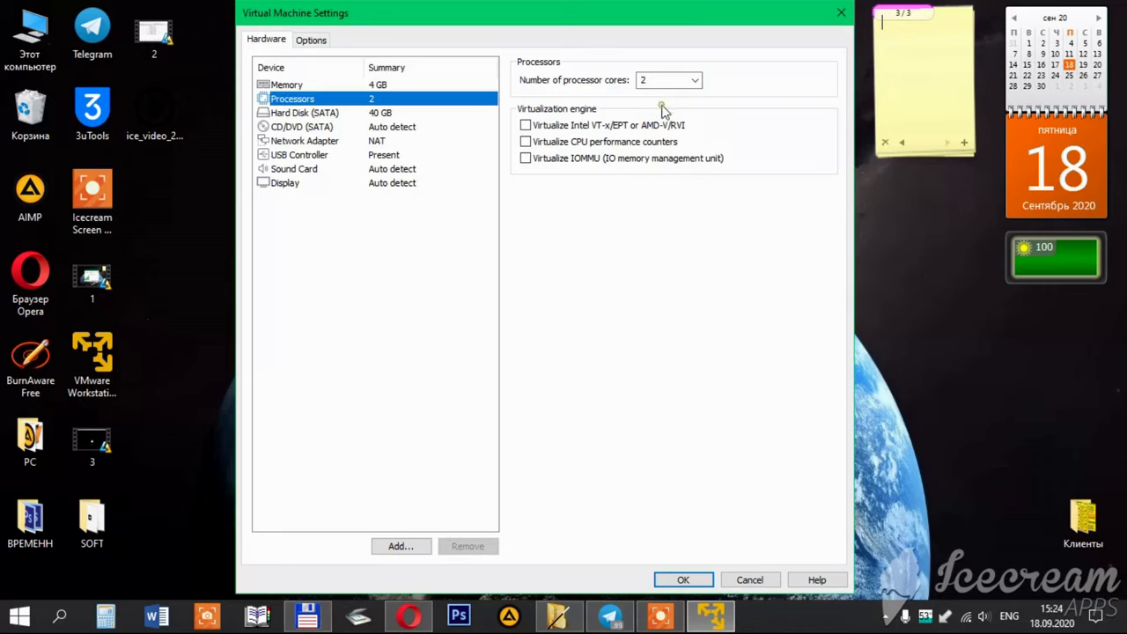
click(525, 125)
click(525, 142)
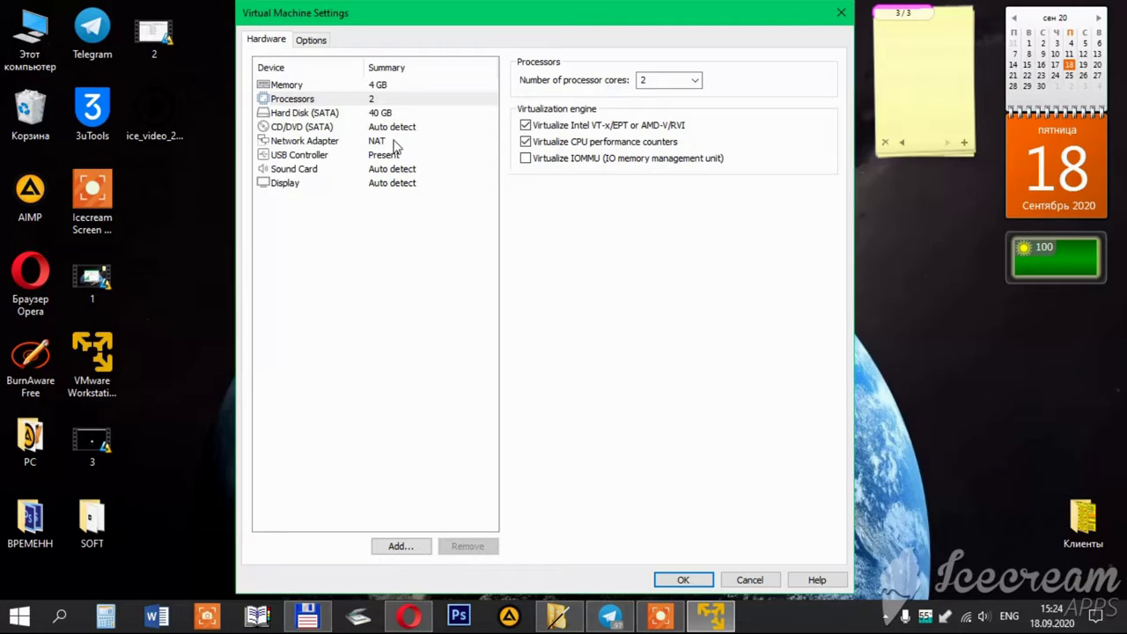
- Remove the 40 GB hard disk and start adding a SATA hard disk that uses an existing virtual disk
click(322, 114)
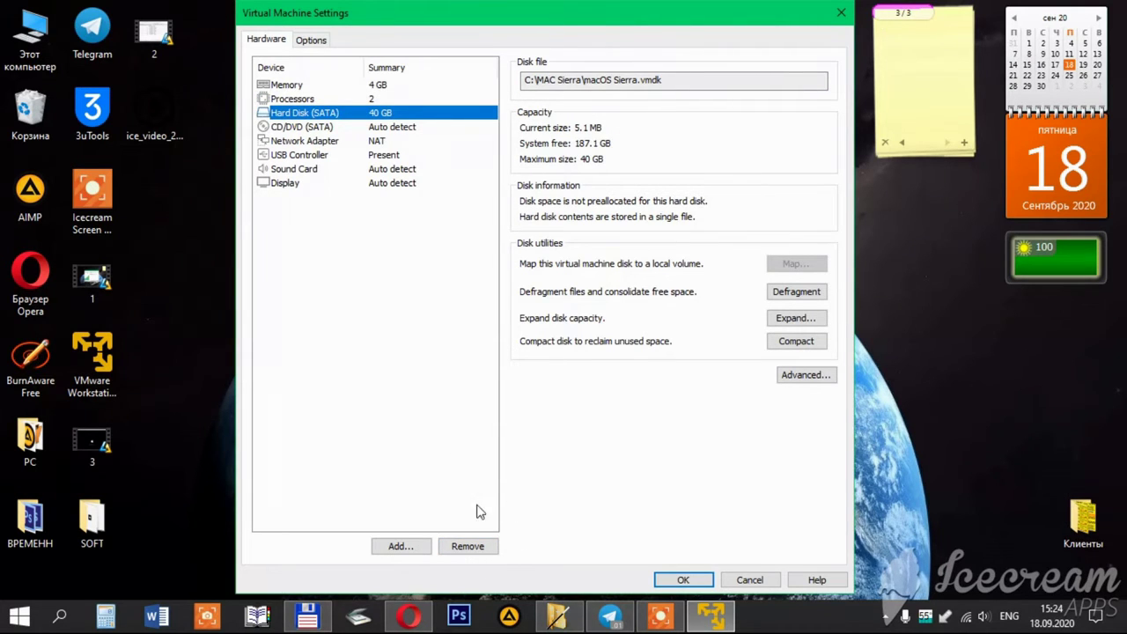
click(480, 552)
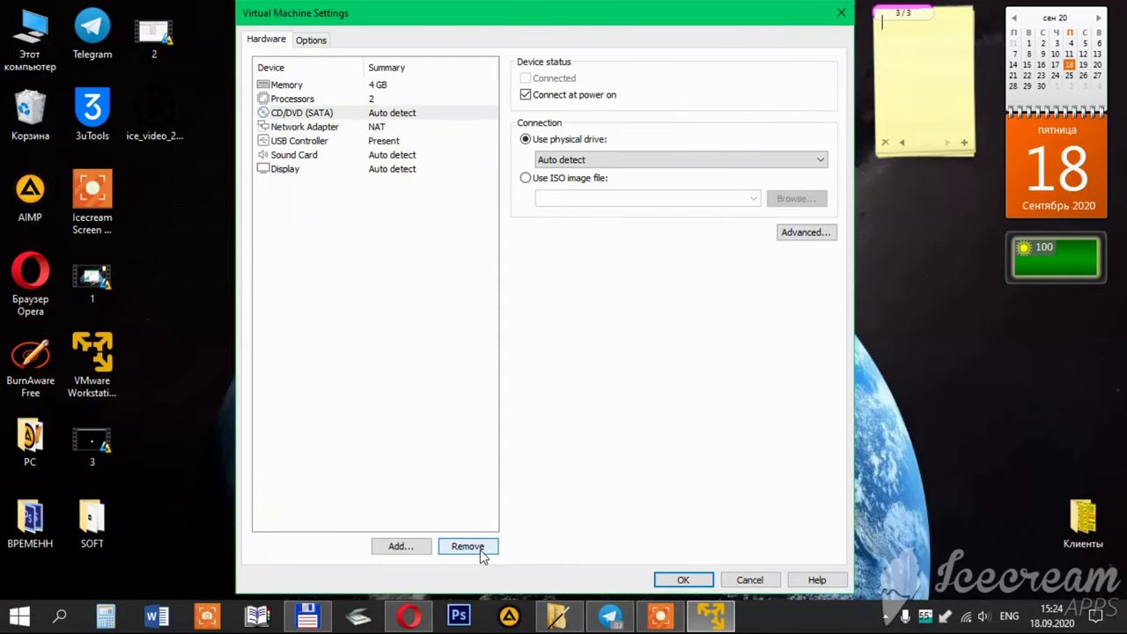
click(401, 547)
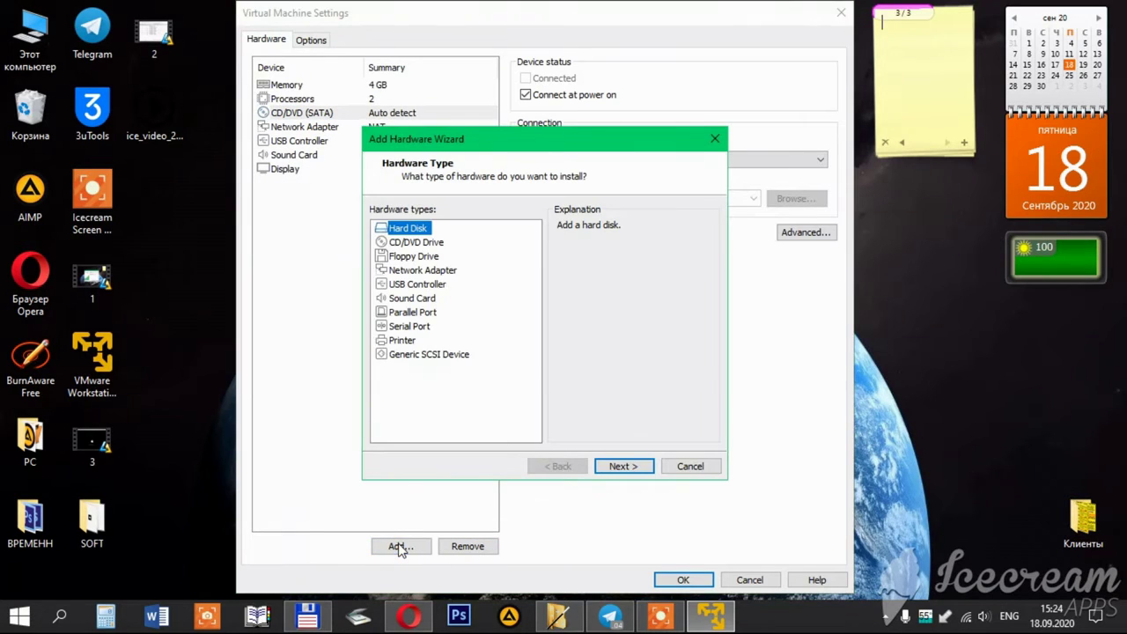
click(623, 466)
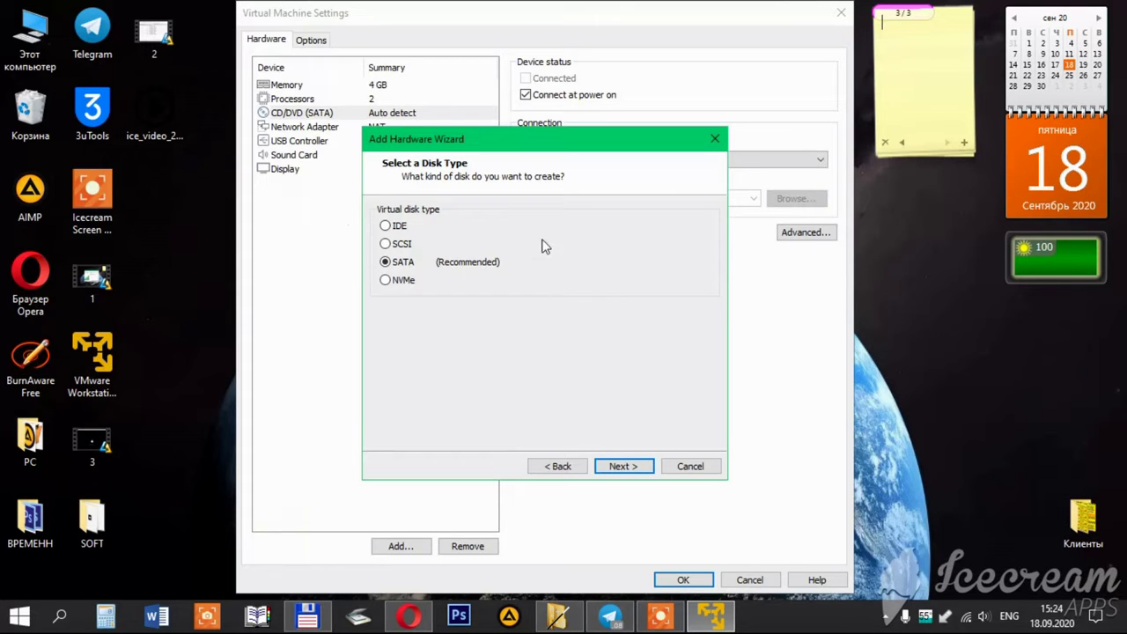
click(622, 466)
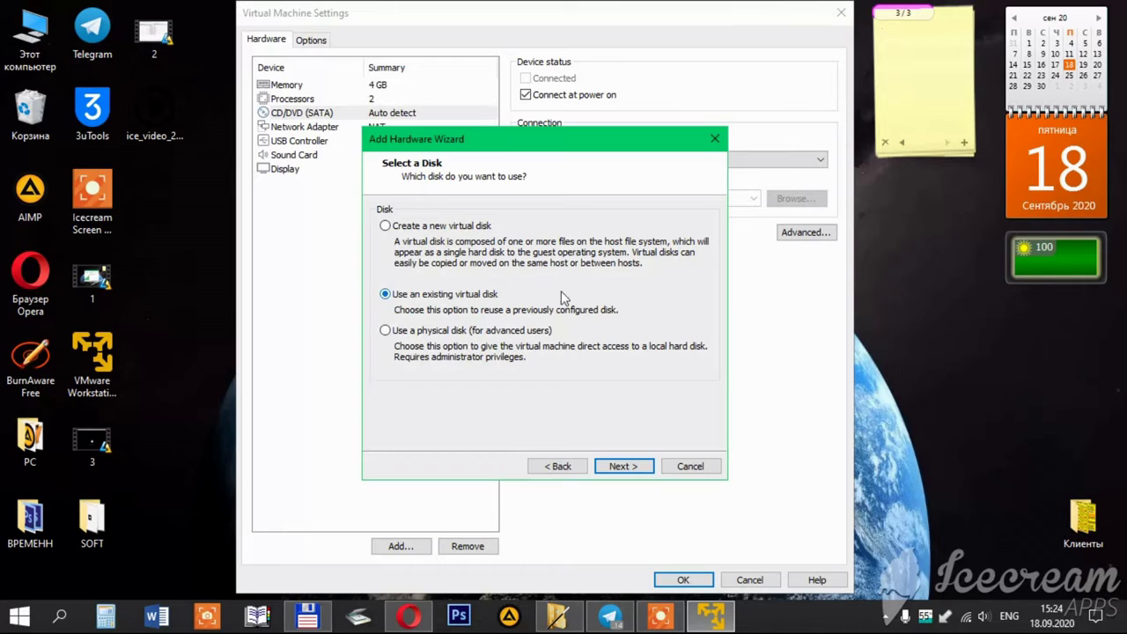
click(624, 467)
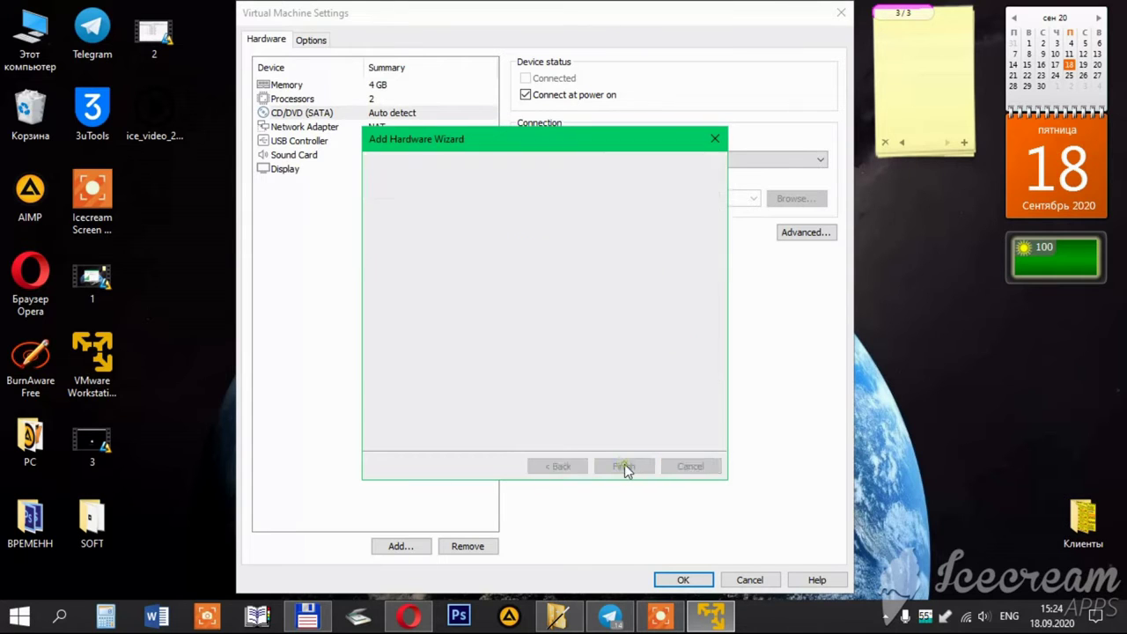
- Choose macOS High Sierra Final.vmdk from the C:\MAC folder as the existing disk file
click(687, 232)
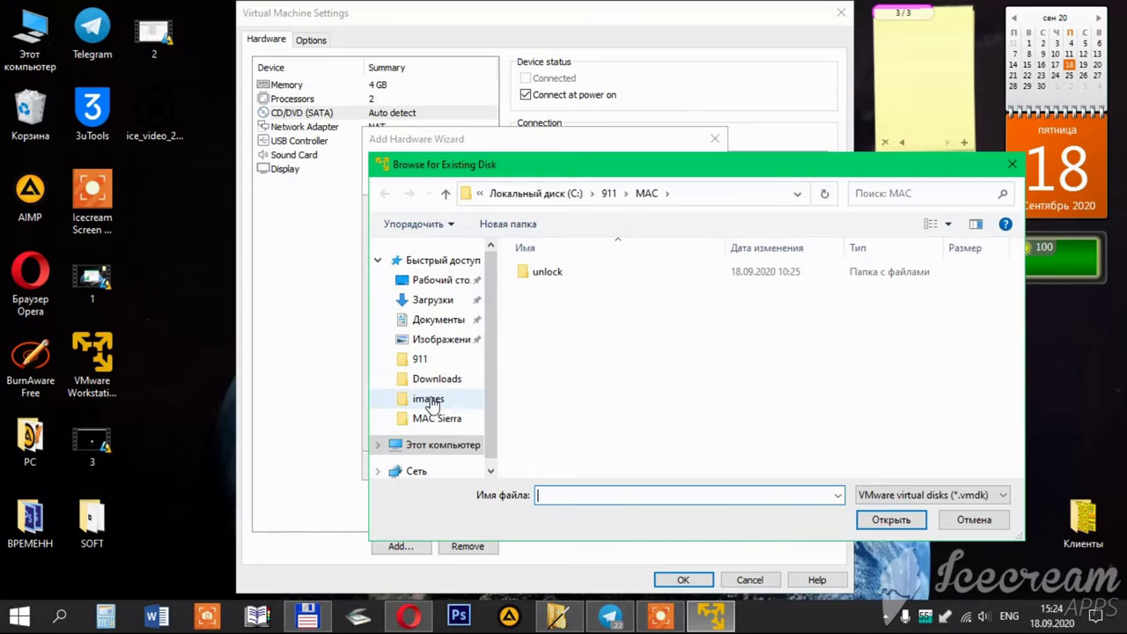
click(443, 446)
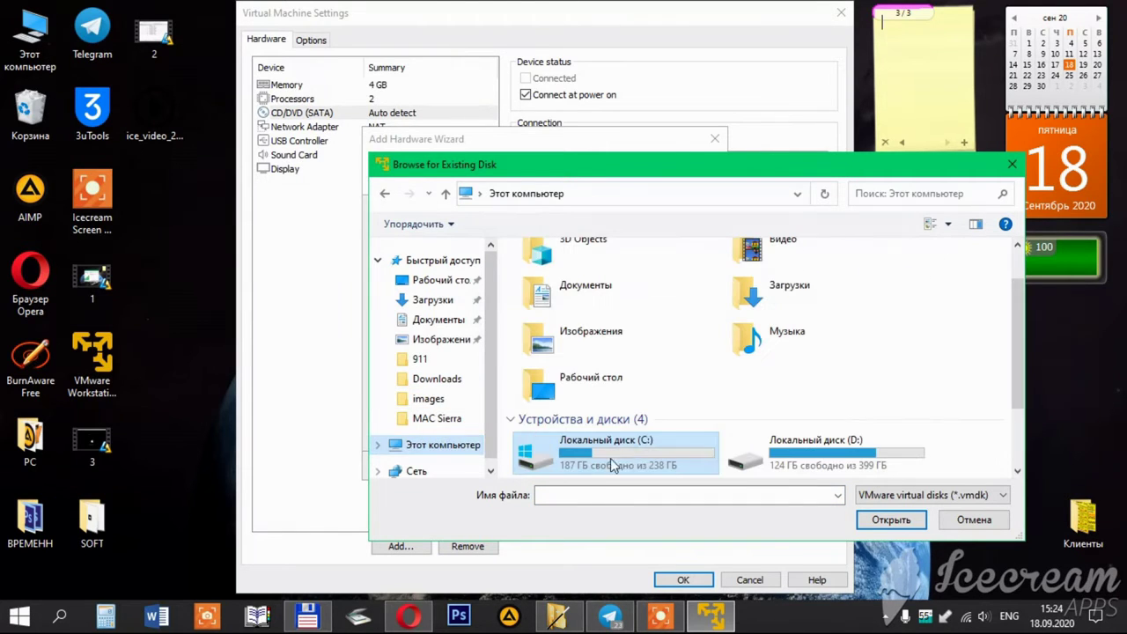
double_click(648, 451)
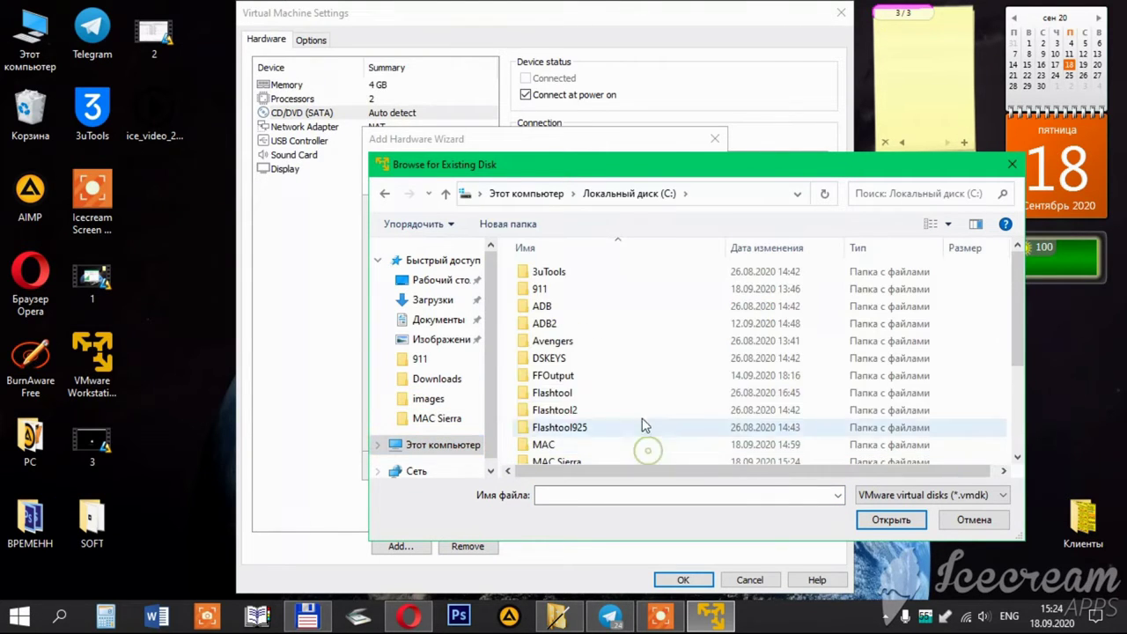
double_click(551, 437)
click(595, 297)
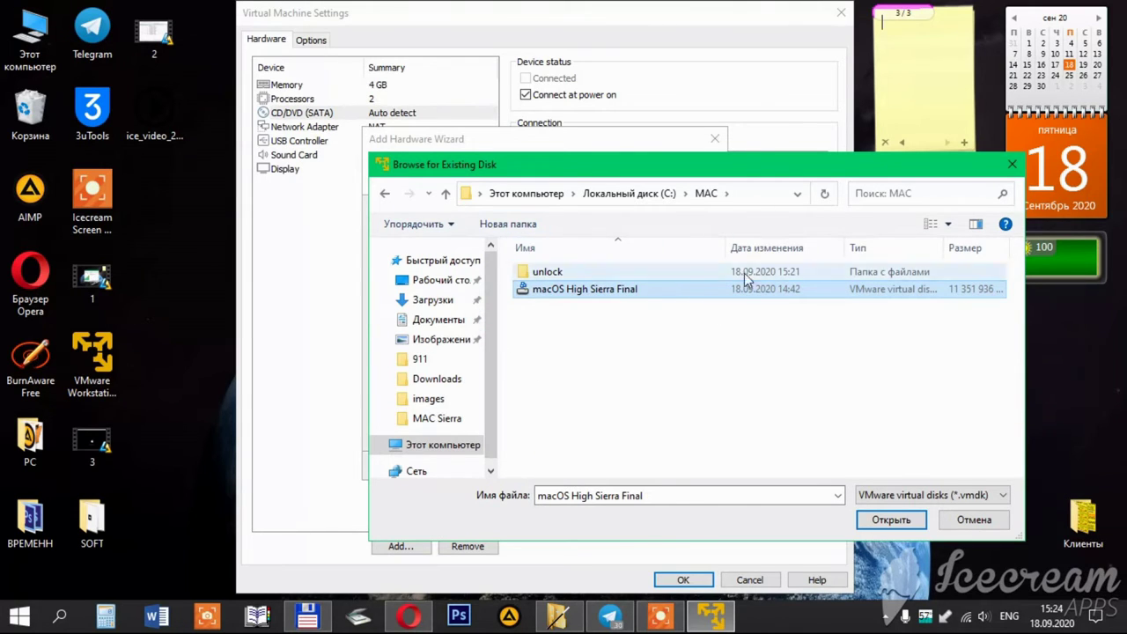
drag(727, 246, 669, 250)
click(642, 300)
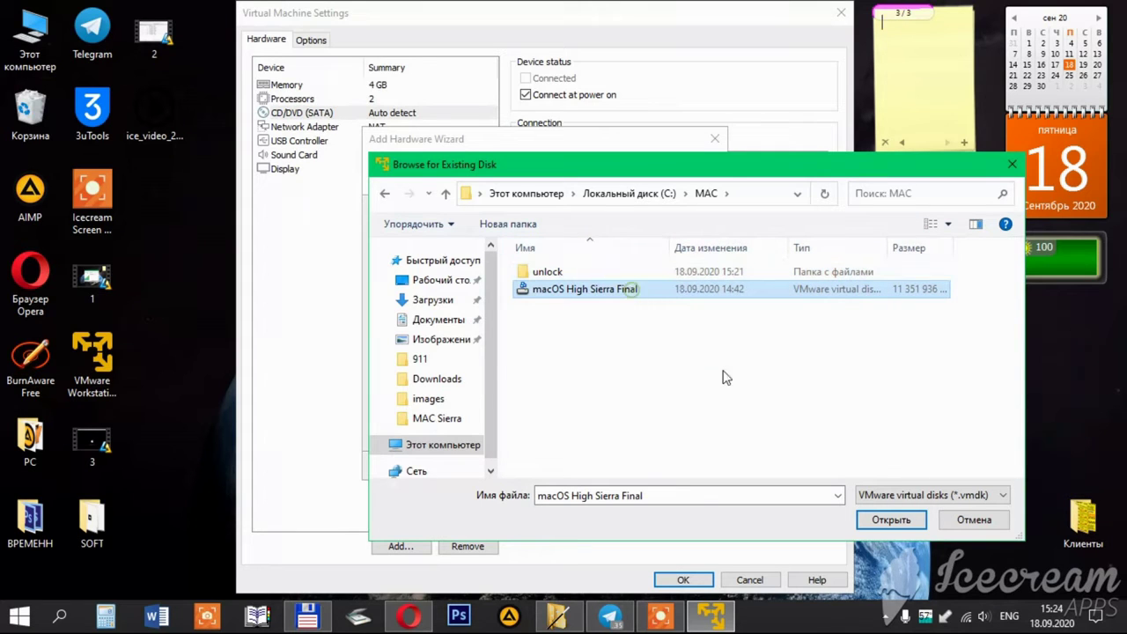
click(891, 520)
click(582, 314)
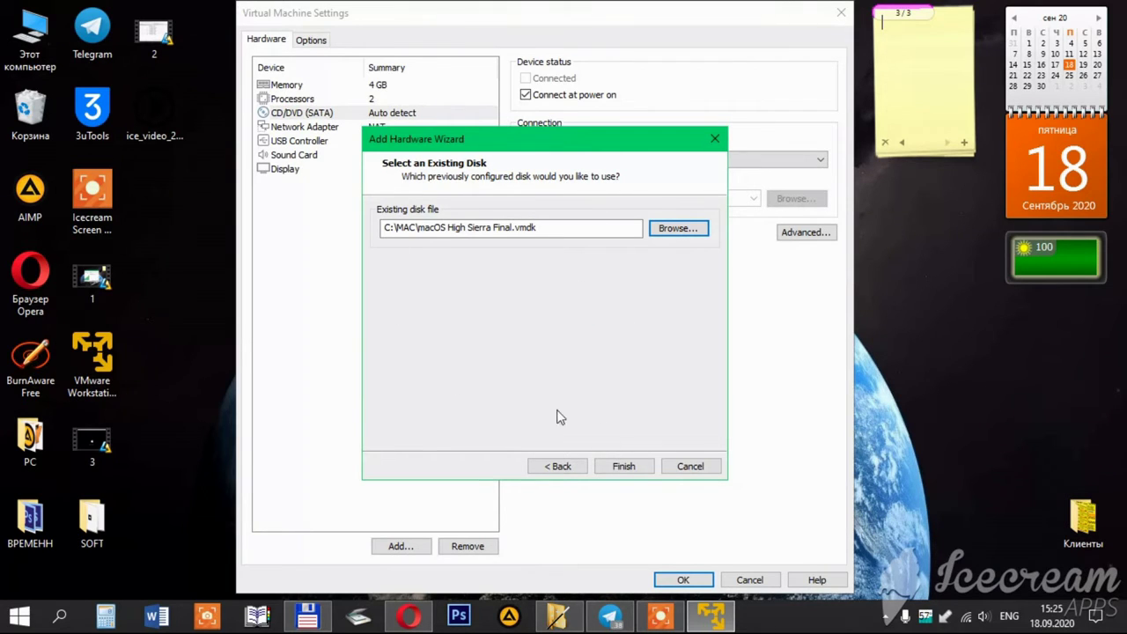
- Finish adding the disk in its existing format, save the virtual machine settings and close the player
click(645, 469)
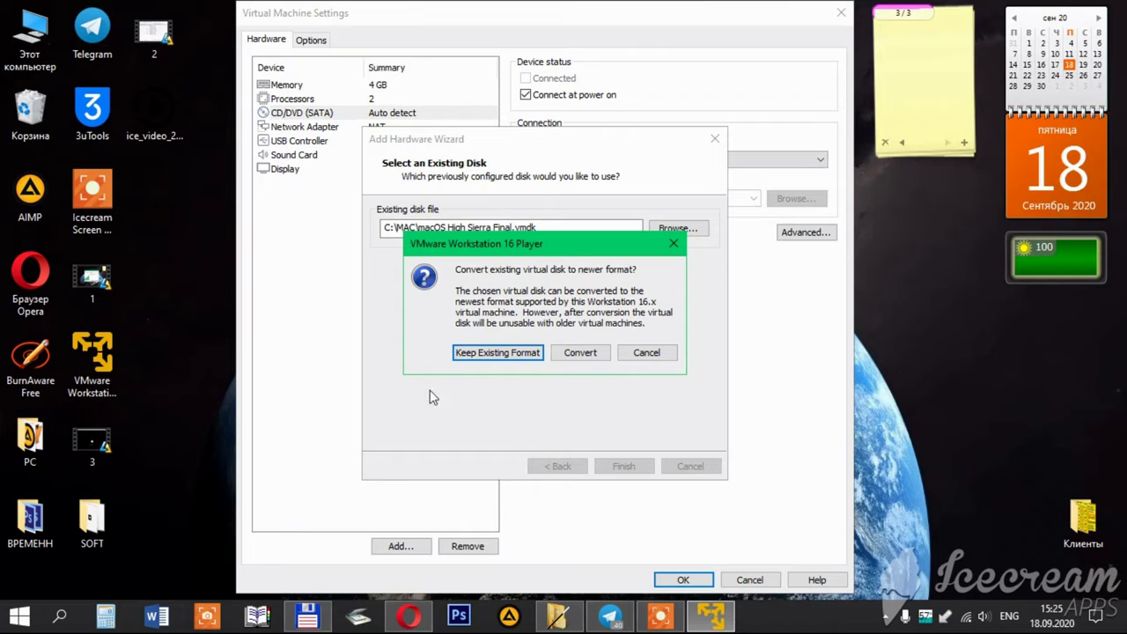
click(483, 354)
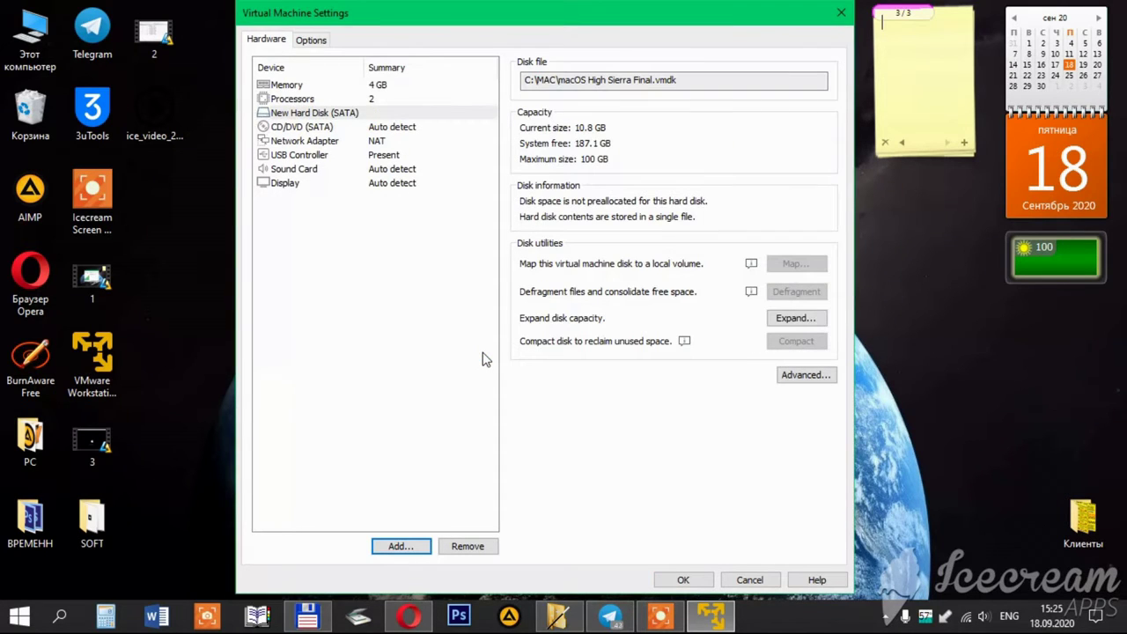
click(688, 579)
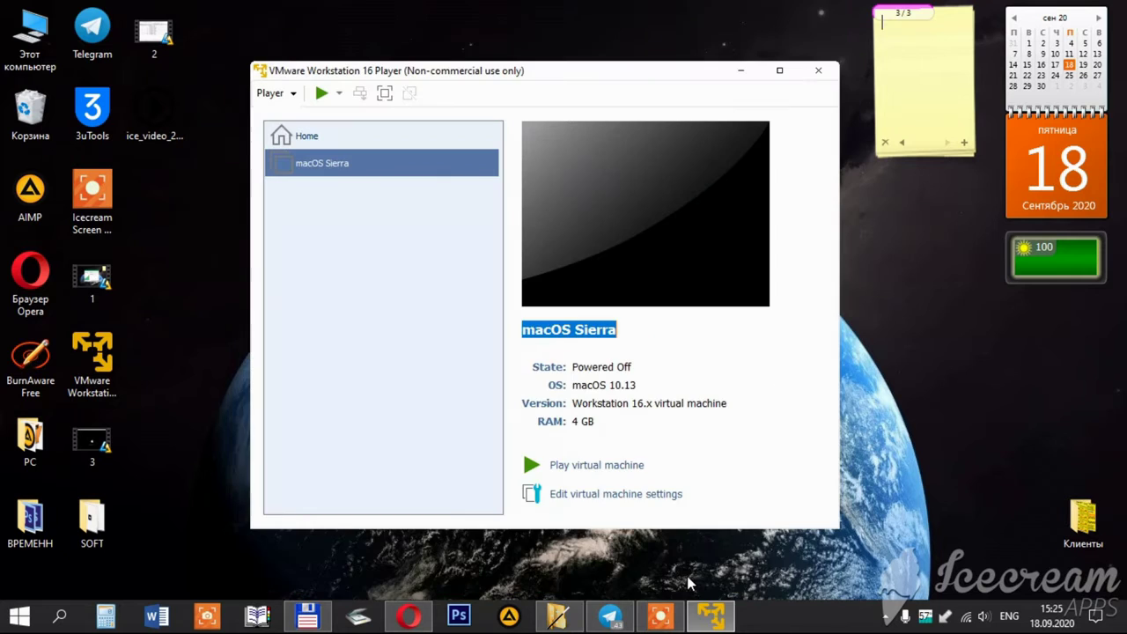
click(818, 76)
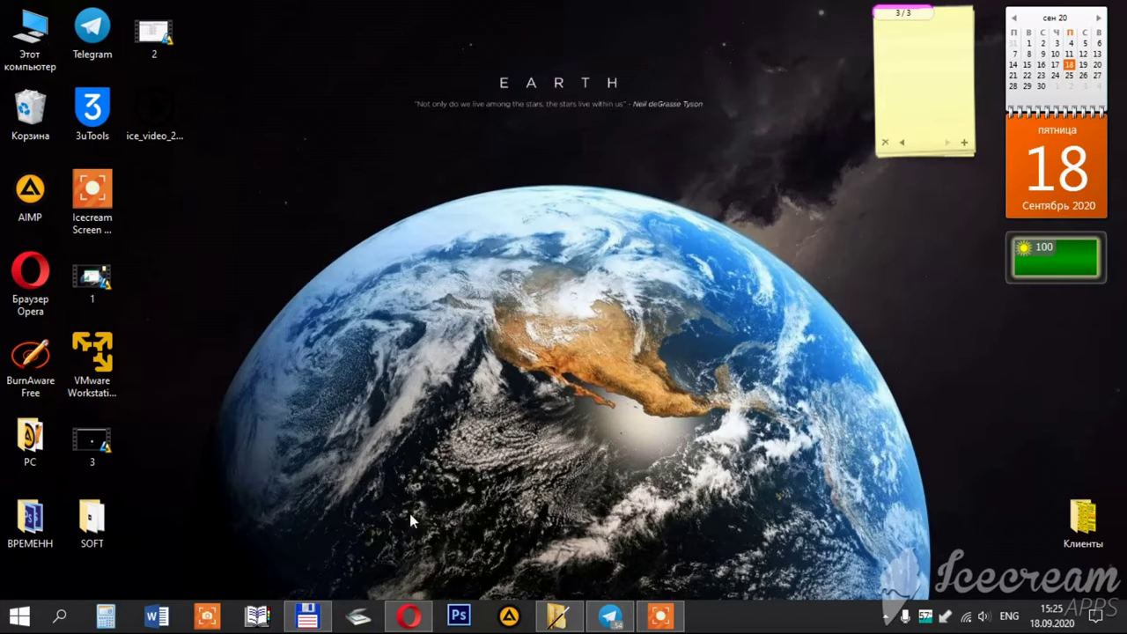
- Switch to Total Commander, copy the line smc.version = "0" from Settings.txt in C:\MAC, and close the file
click(302, 623)
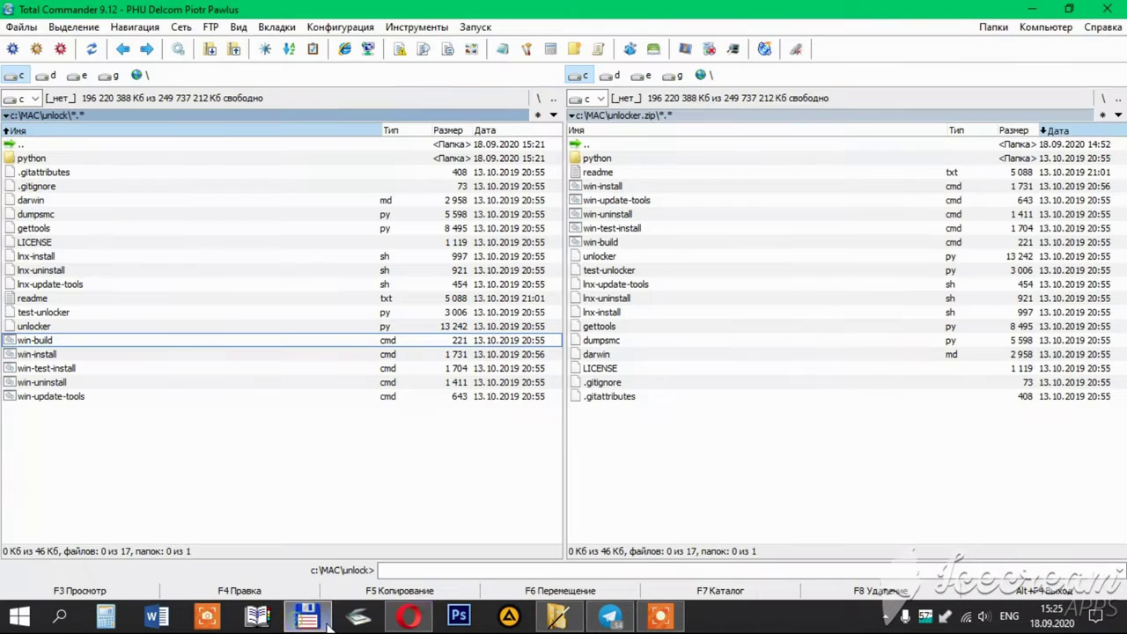
double_click(604, 145)
double_click(68, 144)
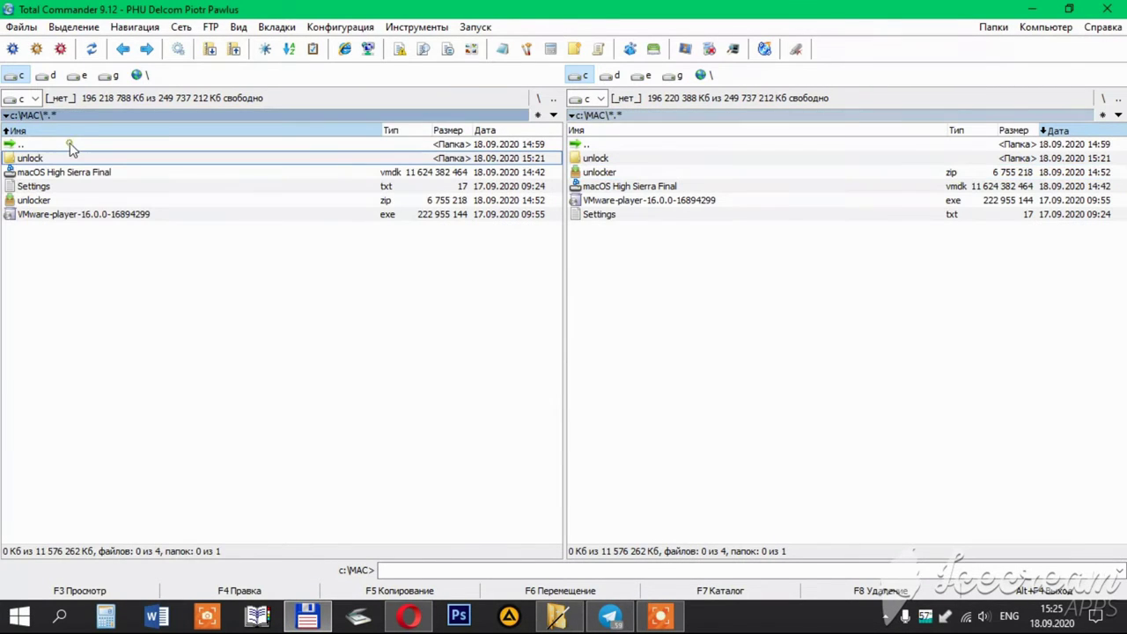
double_click(59, 187)
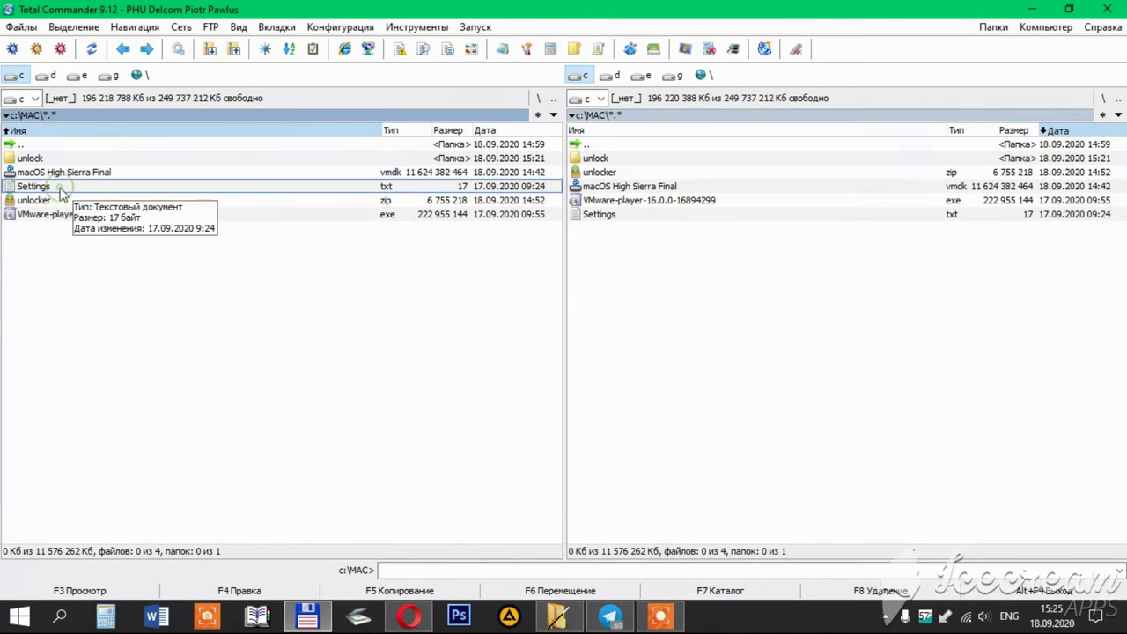
drag(174, 101, 50, 96)
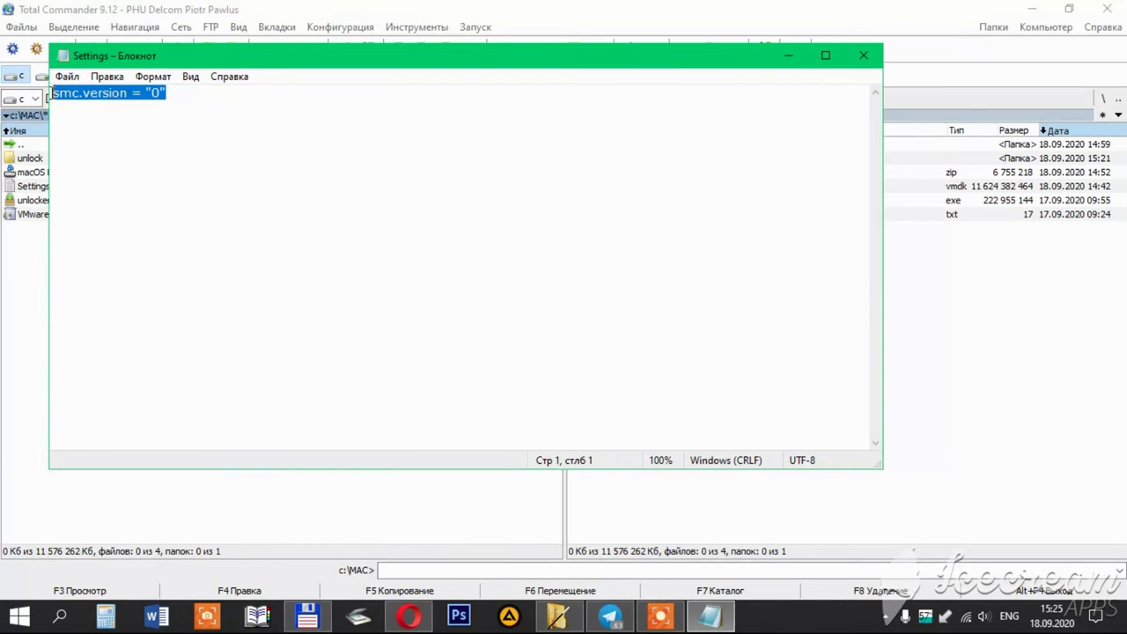
right_click(88, 97)
click(131, 146)
click(863, 56)
- Locate the C:\MAC Sierra folder and open it in File Explorer
double_click(95, 146)
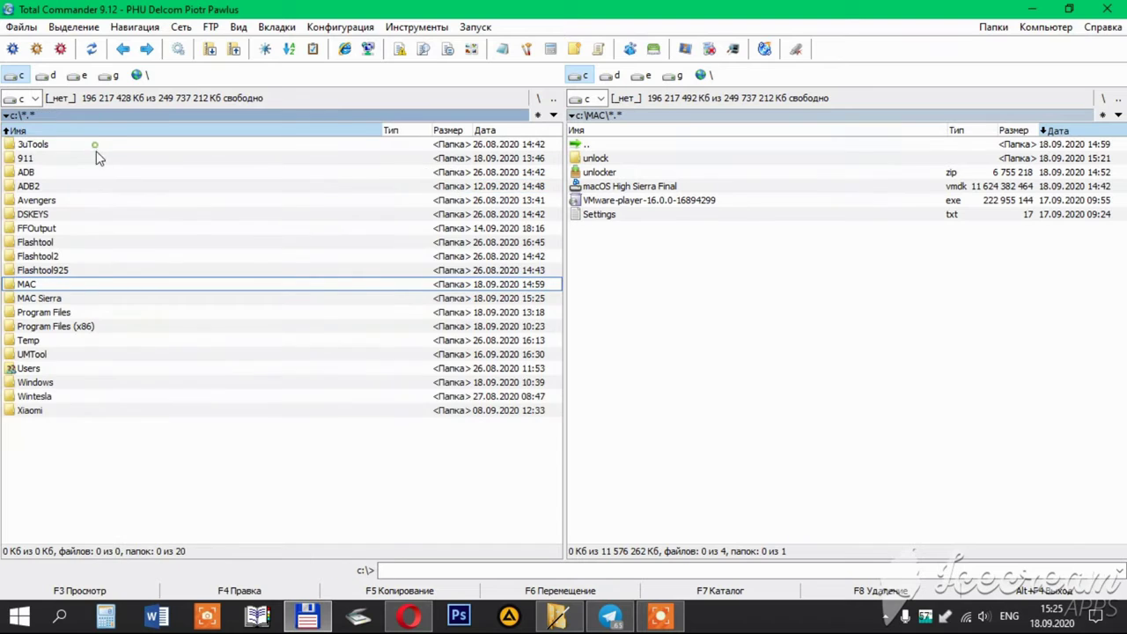
double_click(74, 297)
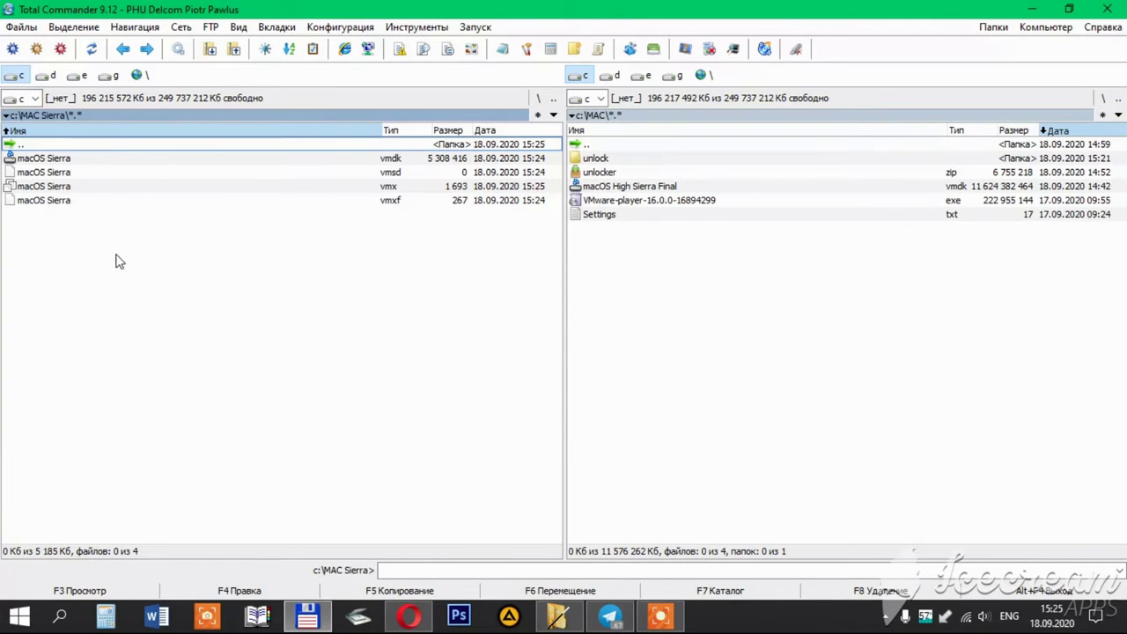
click(19, 616)
click(363, 404)
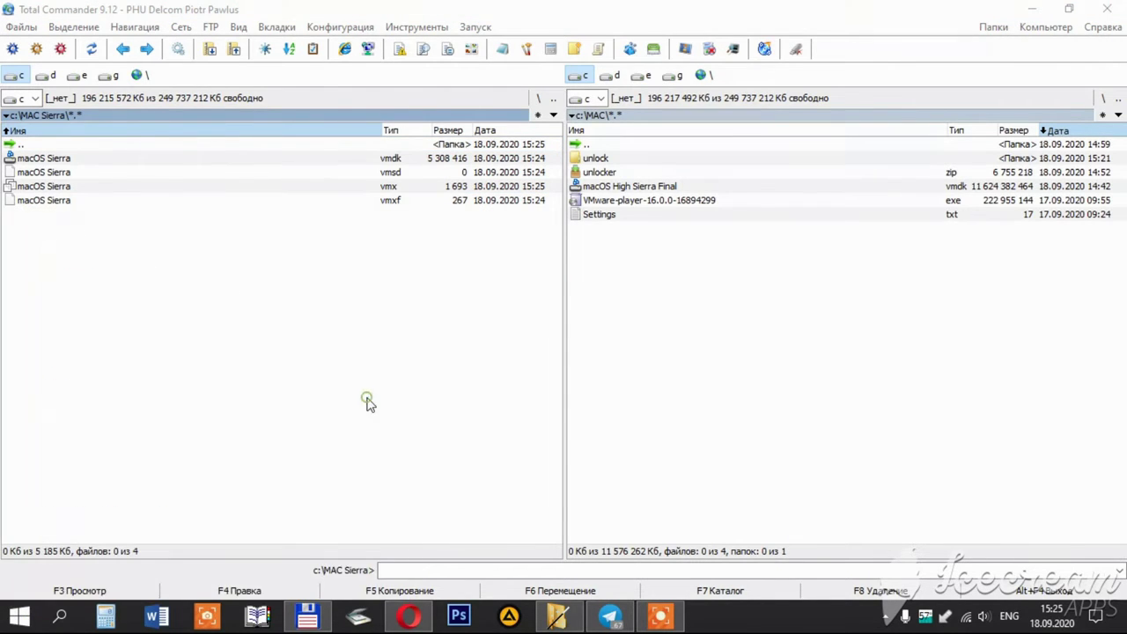
double_click(446, 295)
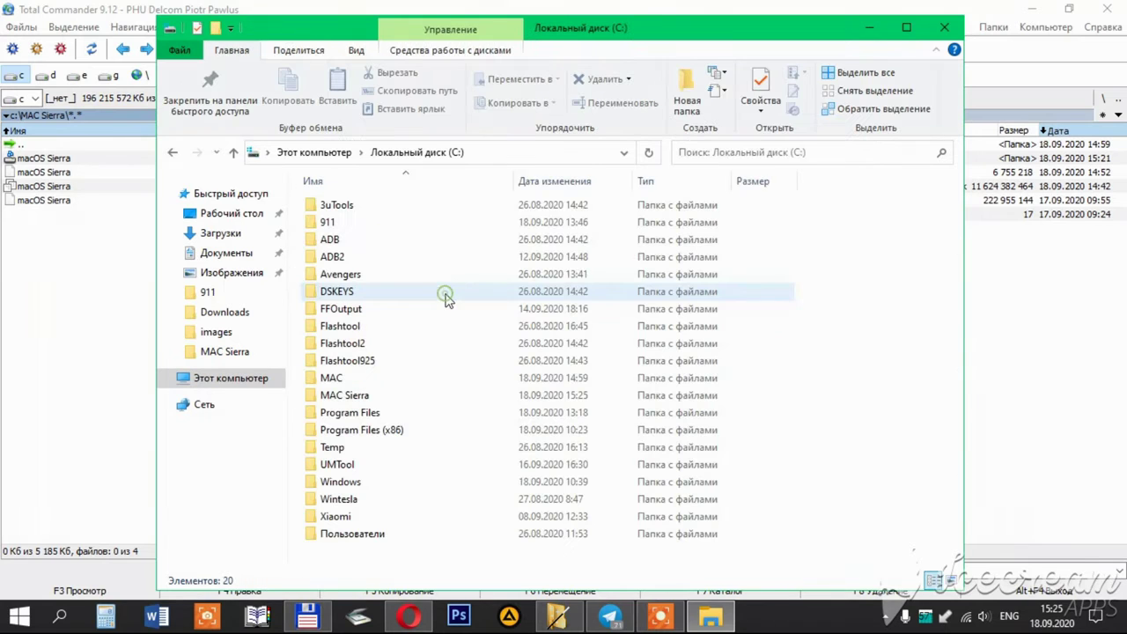
double_click(360, 395)
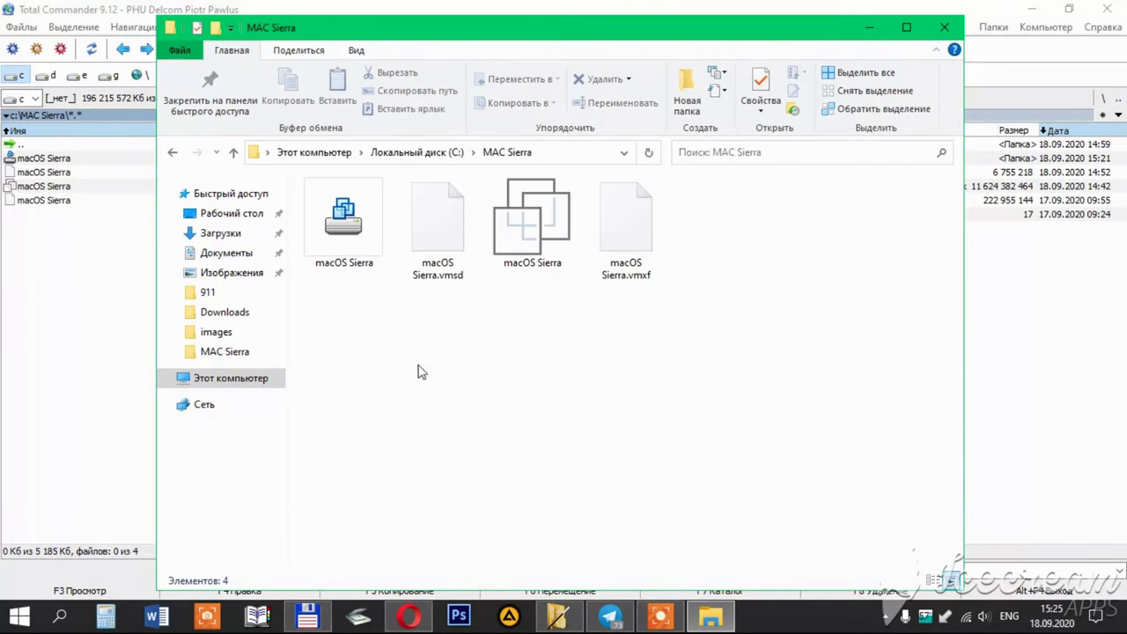
- Open the macOS Sierra .vmx configuration file with Notepad
click(556, 214)
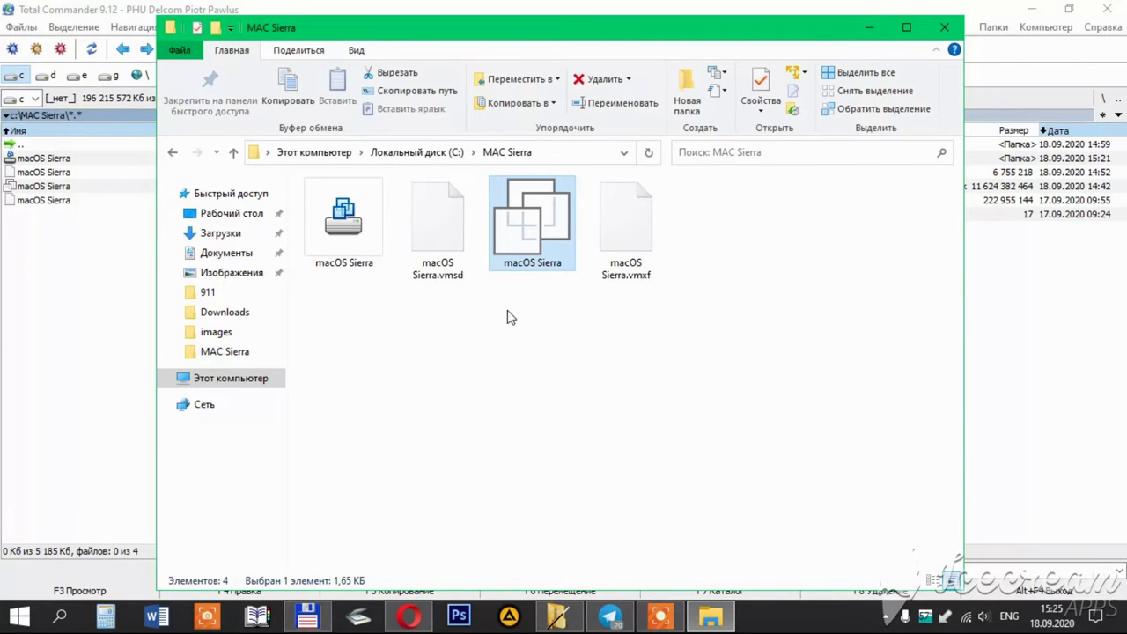
right_click(519, 234)
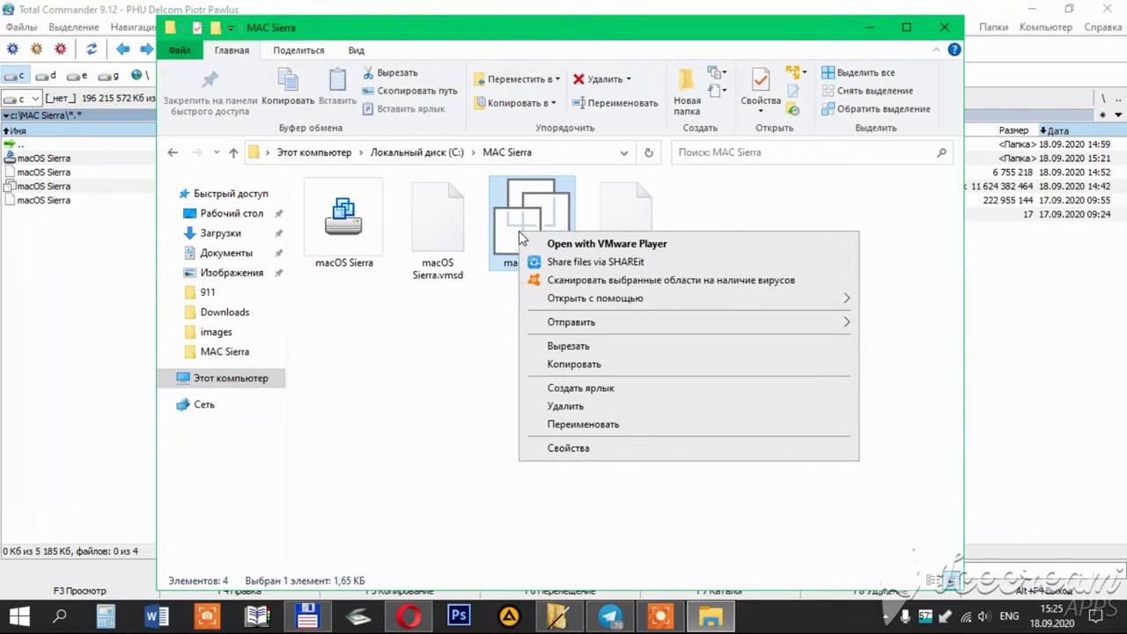
mouse_move(614, 299)
click(872, 301)
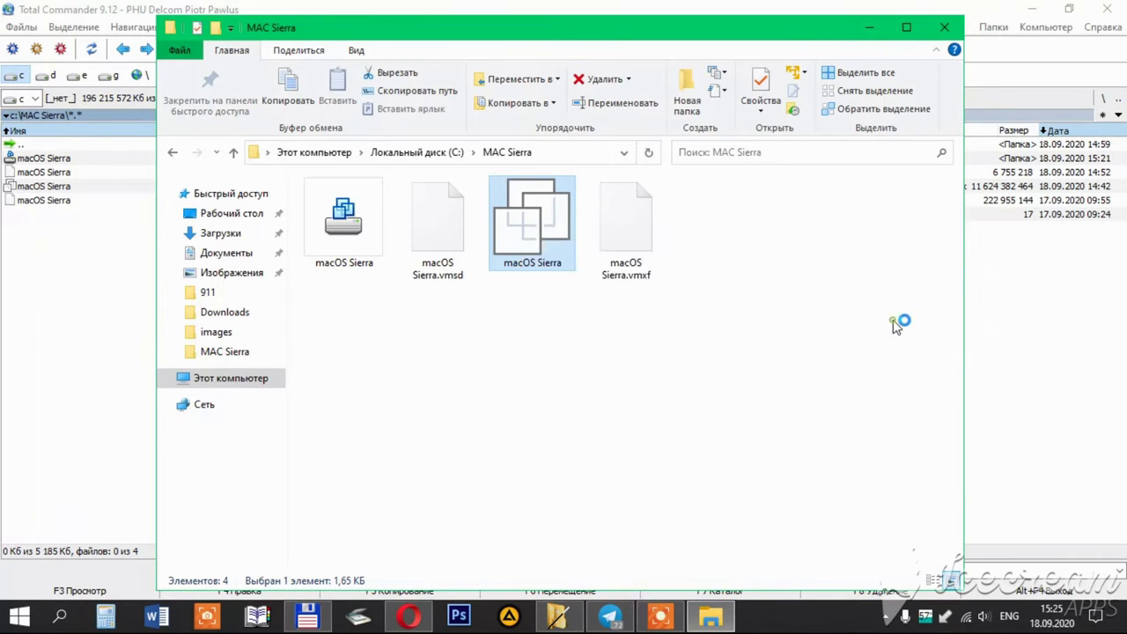
- Paste the copied line smc.version = "0" on a new line at the end of the configuration file
scroll(413, 355, down, 12)
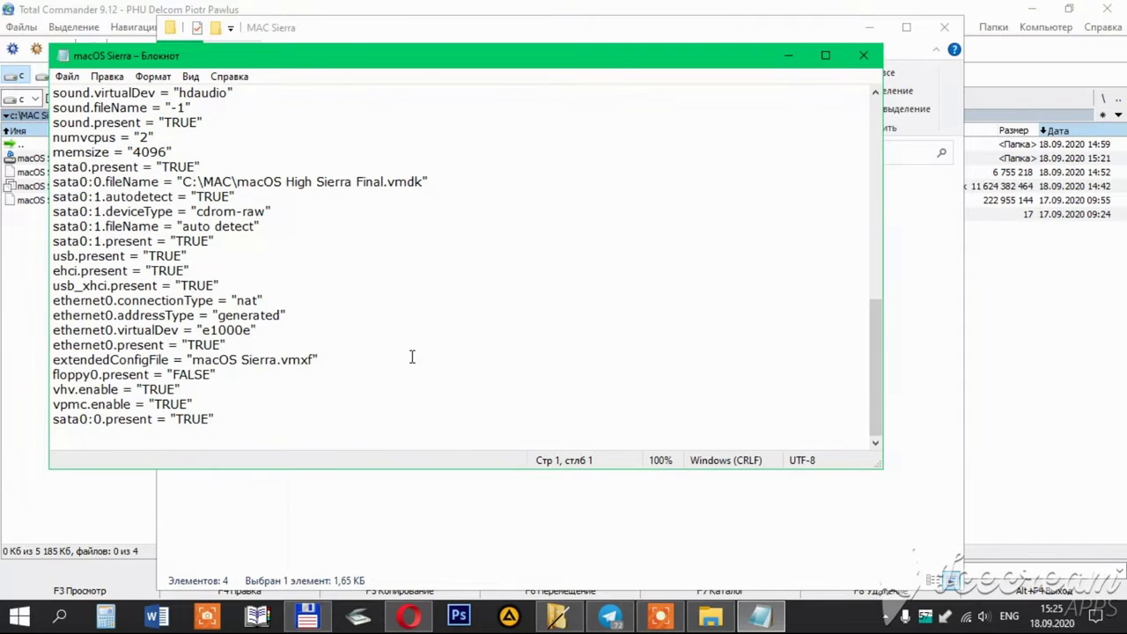
click(248, 421)
key(Return)
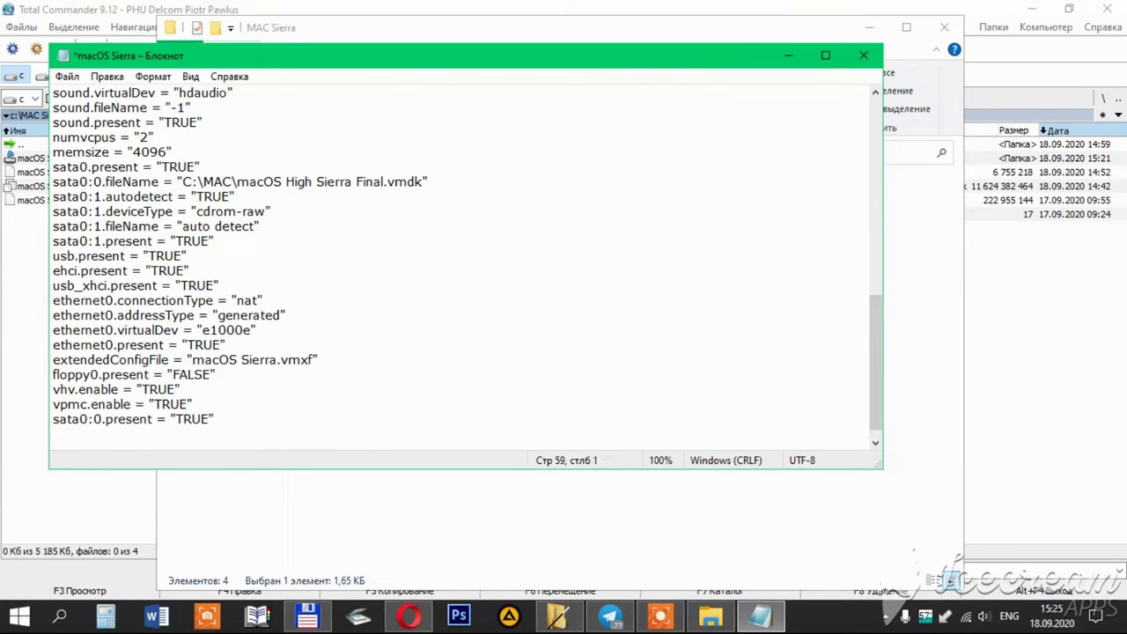
right_click(74, 441)
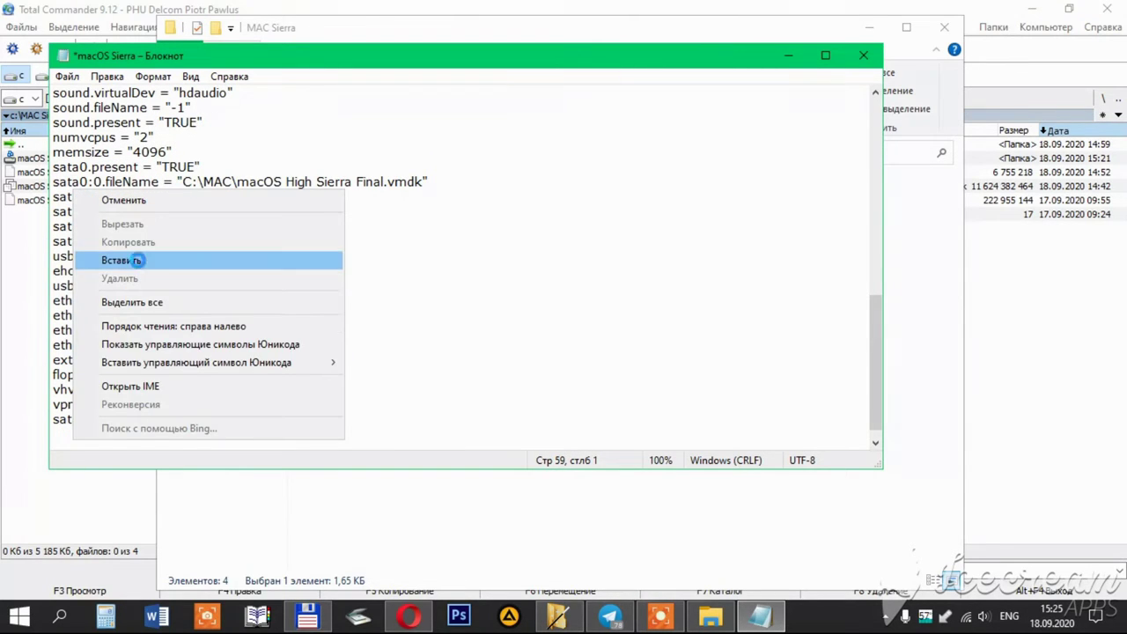
click(138, 257)
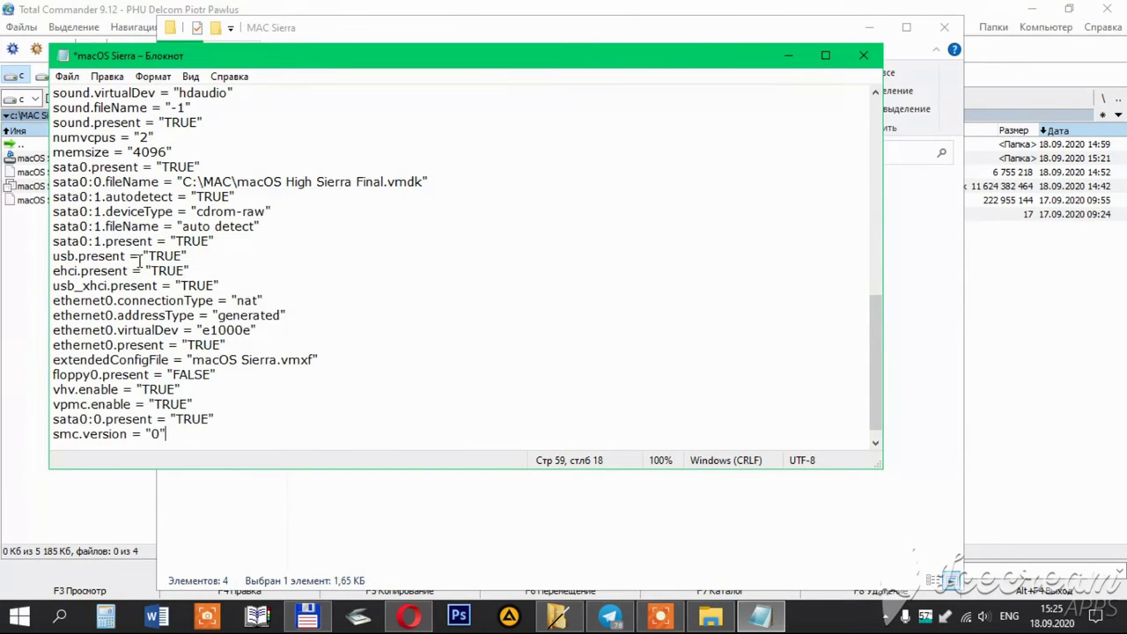
- Save and close the edited .vmx configuration file, close the MAC Sierra folder window, and minimize Total Commander
click(67, 75)
click(113, 150)
click(863, 55)
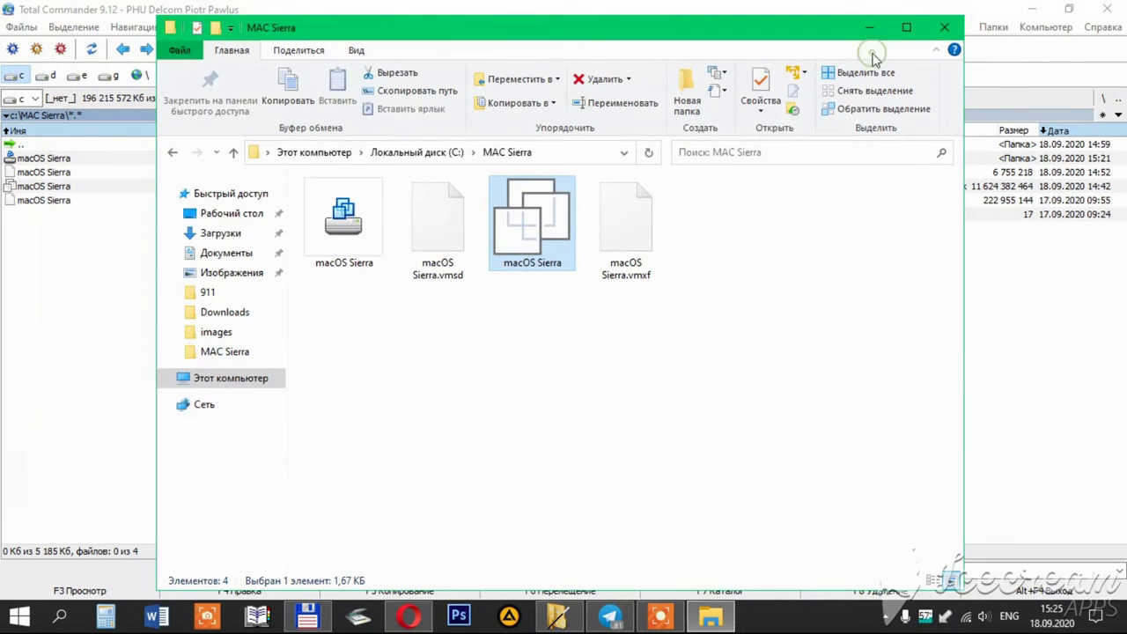
click(944, 31)
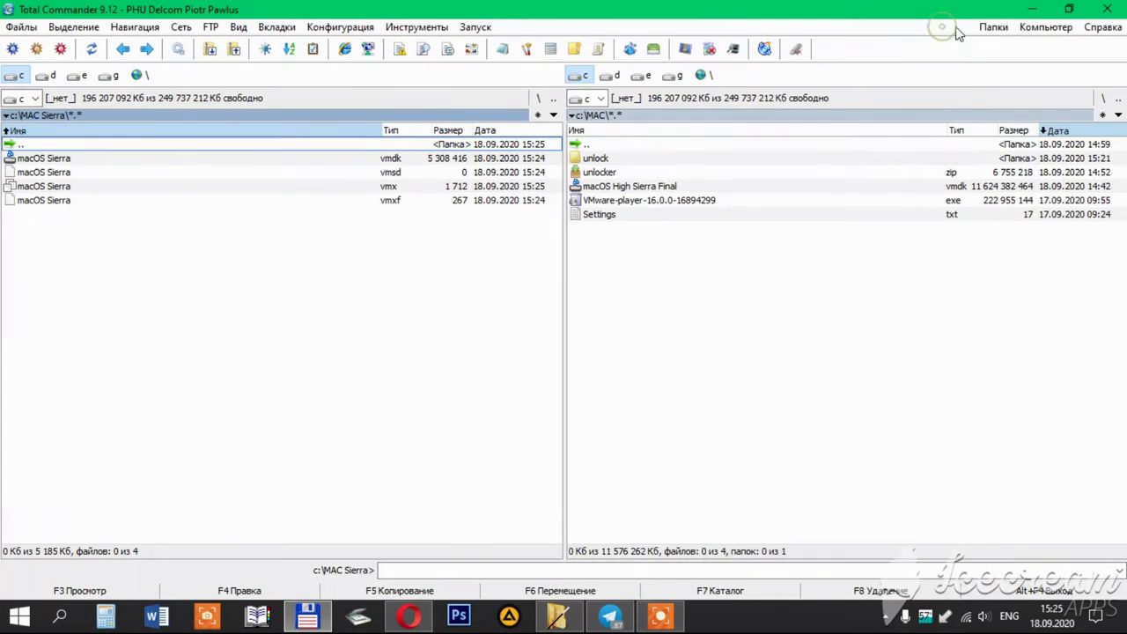
click(1030, 9)
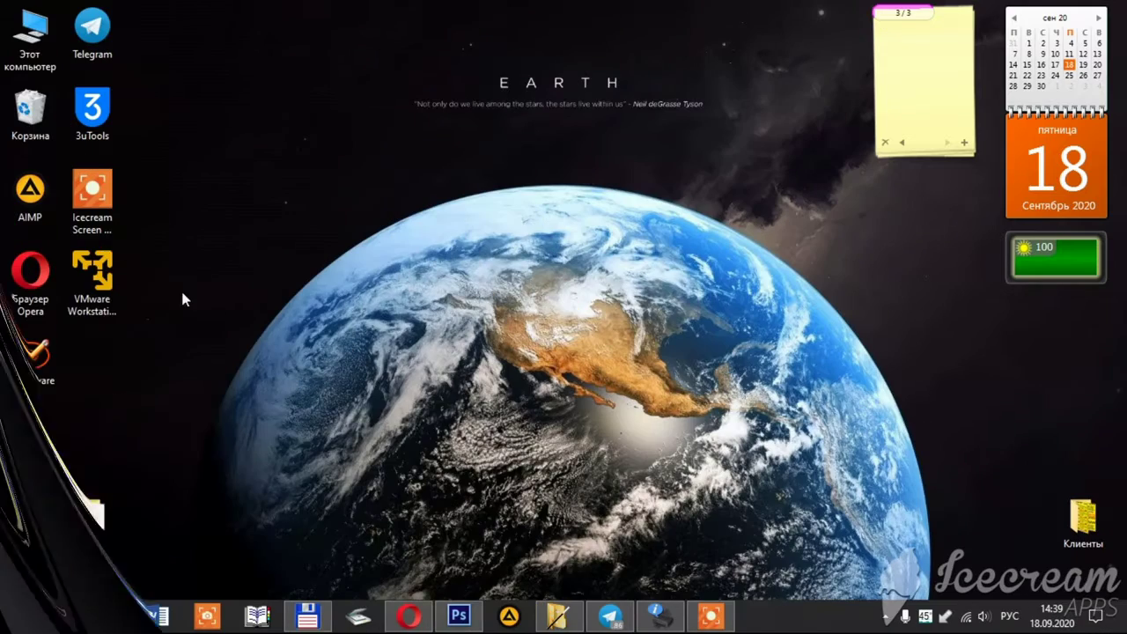
- Launch VMware Workstation 16 Player from the desktop as administrator and move its window toward the middle of the screen
right_click(111, 265)
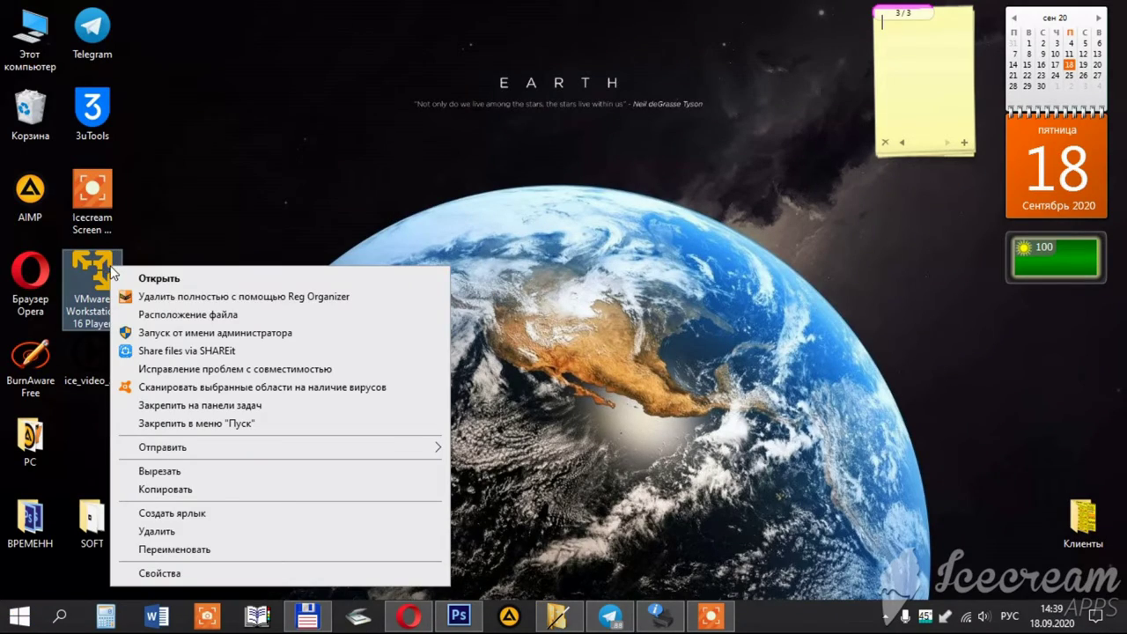
click(220, 340)
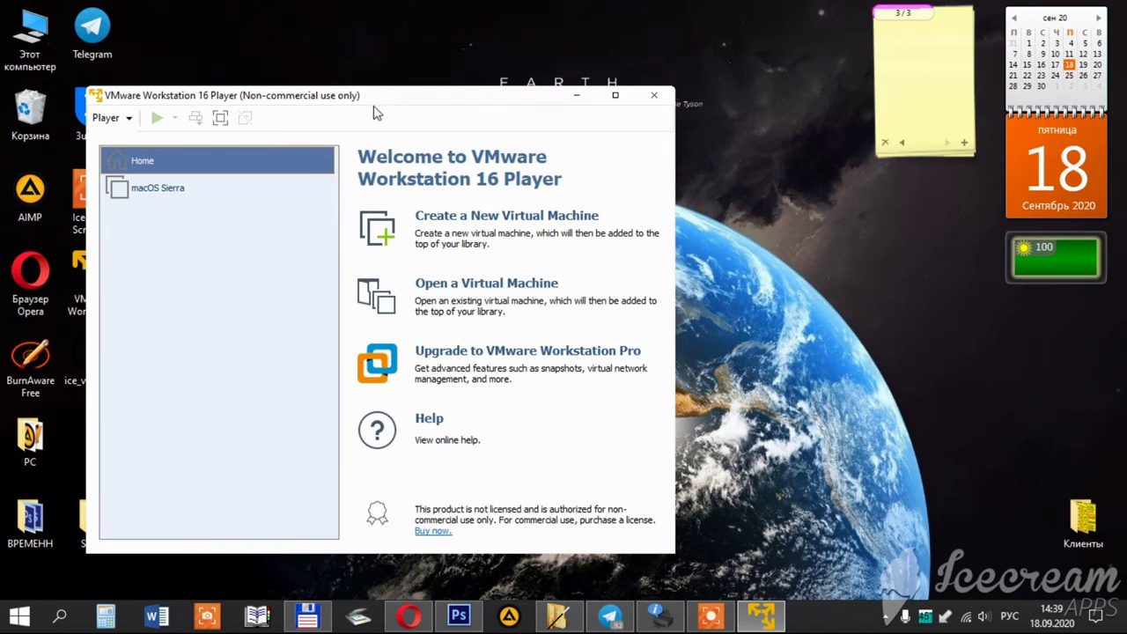
drag(387, 96, 518, 77)
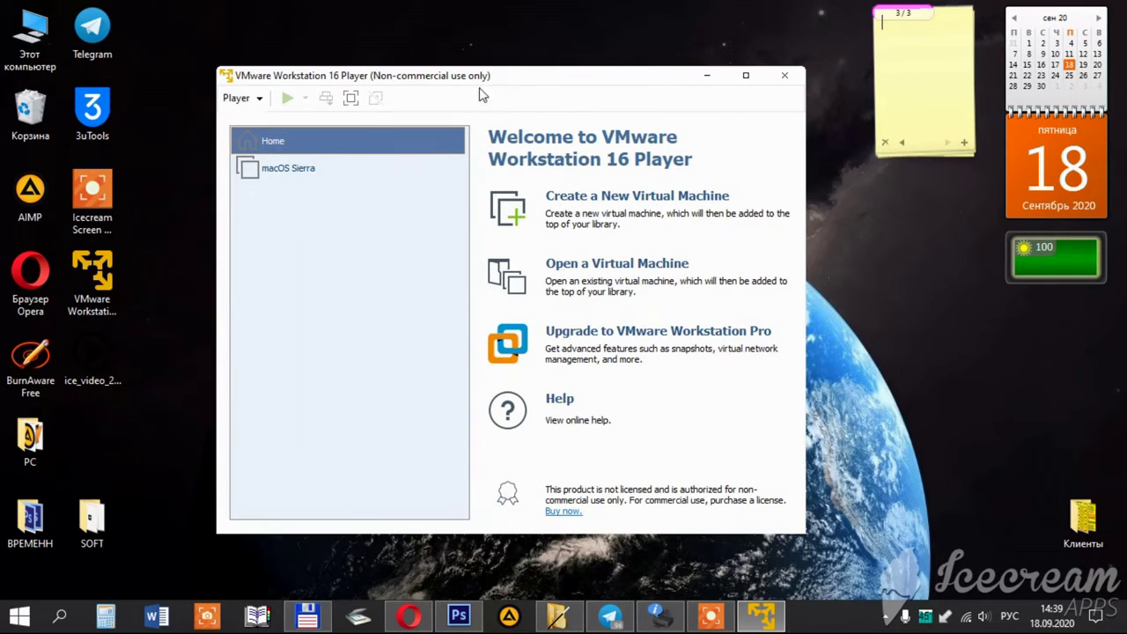
- Power on the macOS Sierra virtual machine, agreeing to try connecting virtual device sata0:1 at every power-on
click(314, 172)
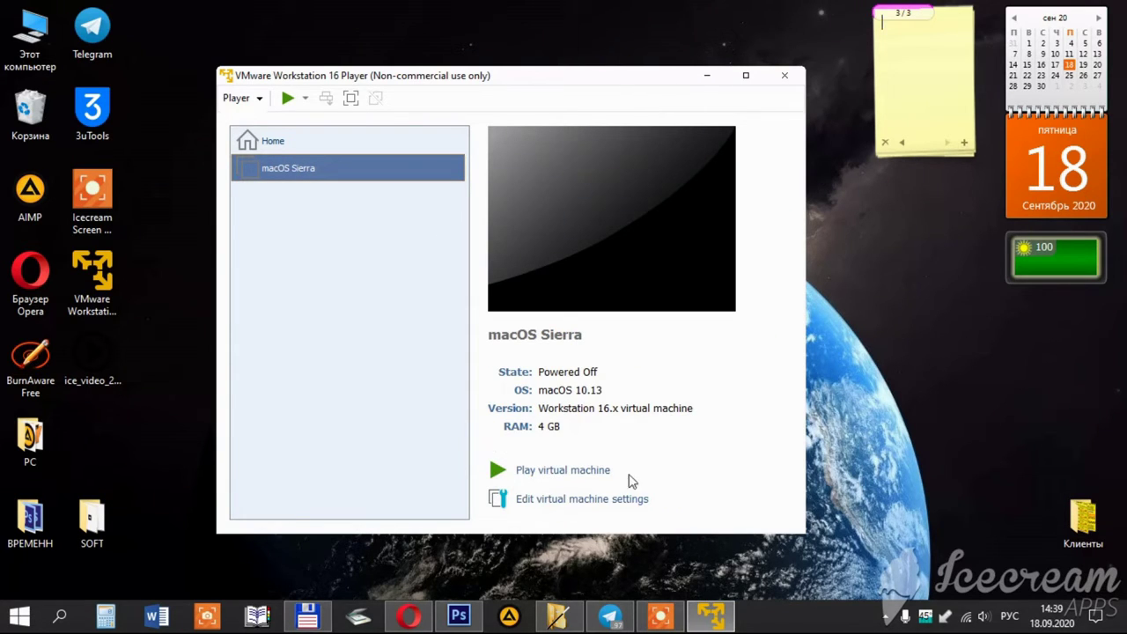
click(568, 473)
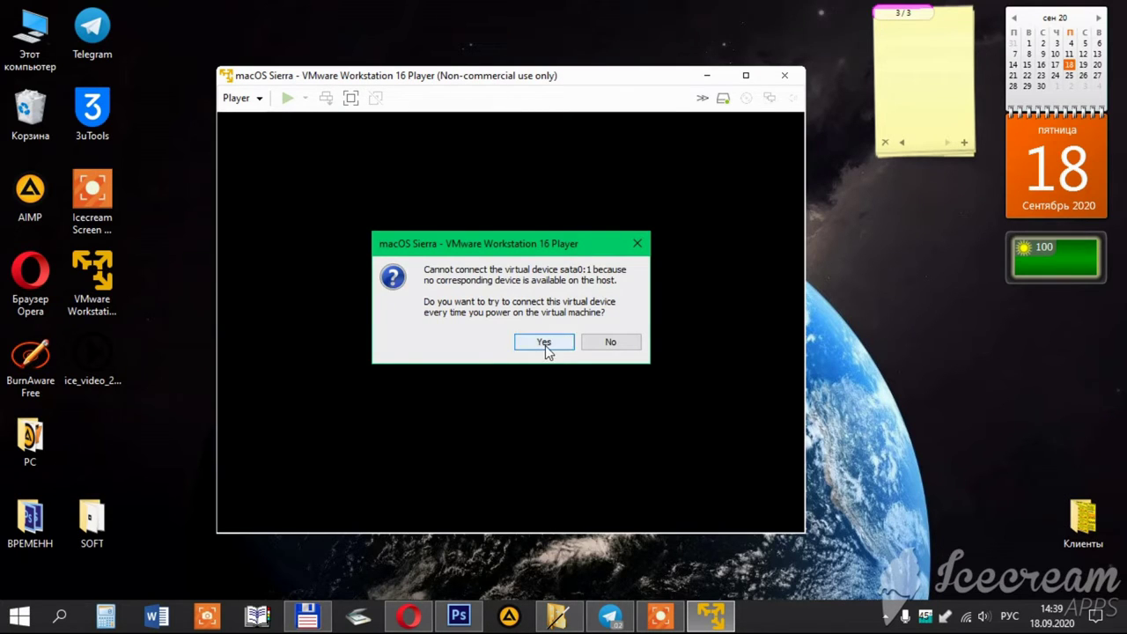
click(546, 348)
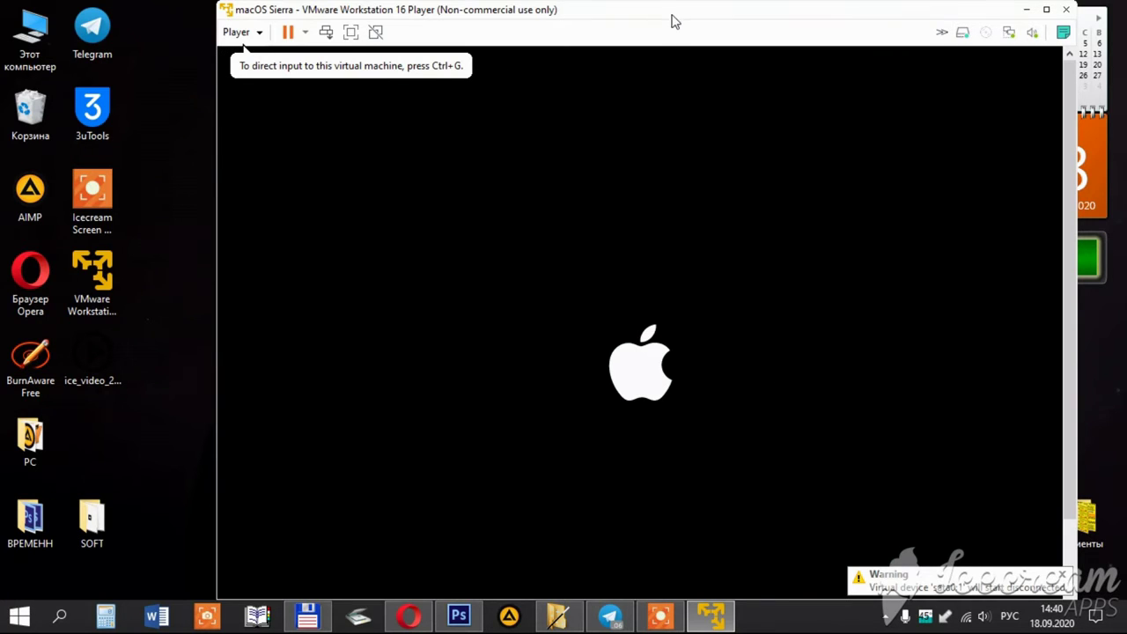
drag(672, 15, 607, 15)
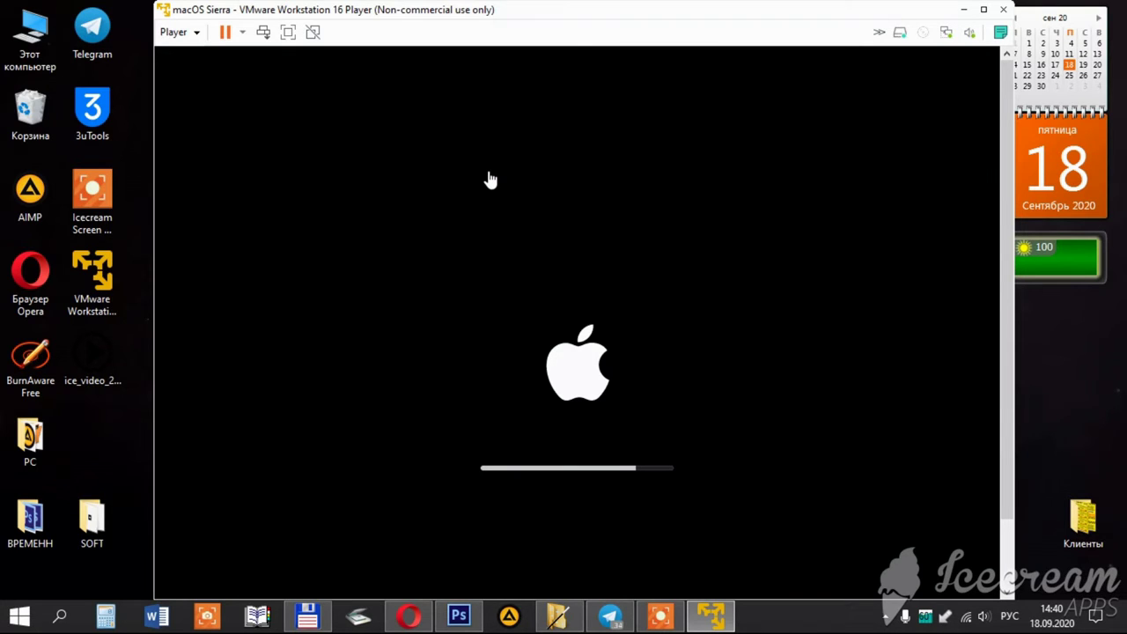
- Enlarge the virtual machine window and log in to macOS by entering the account password
key(ctrl+alt+Return)
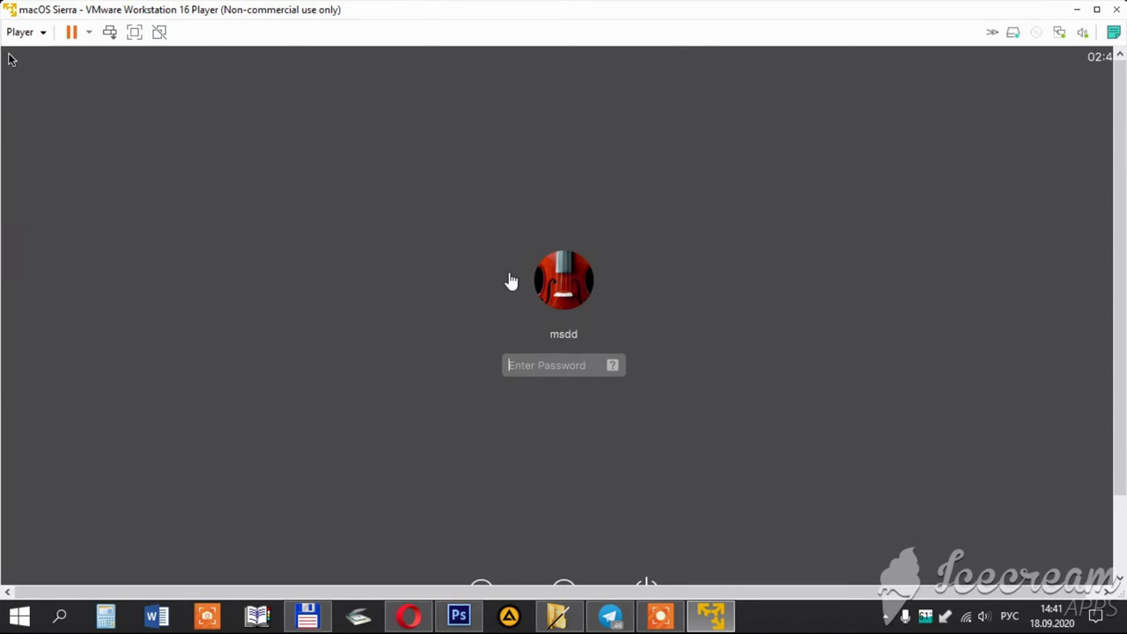
click(524, 363)
text(••)
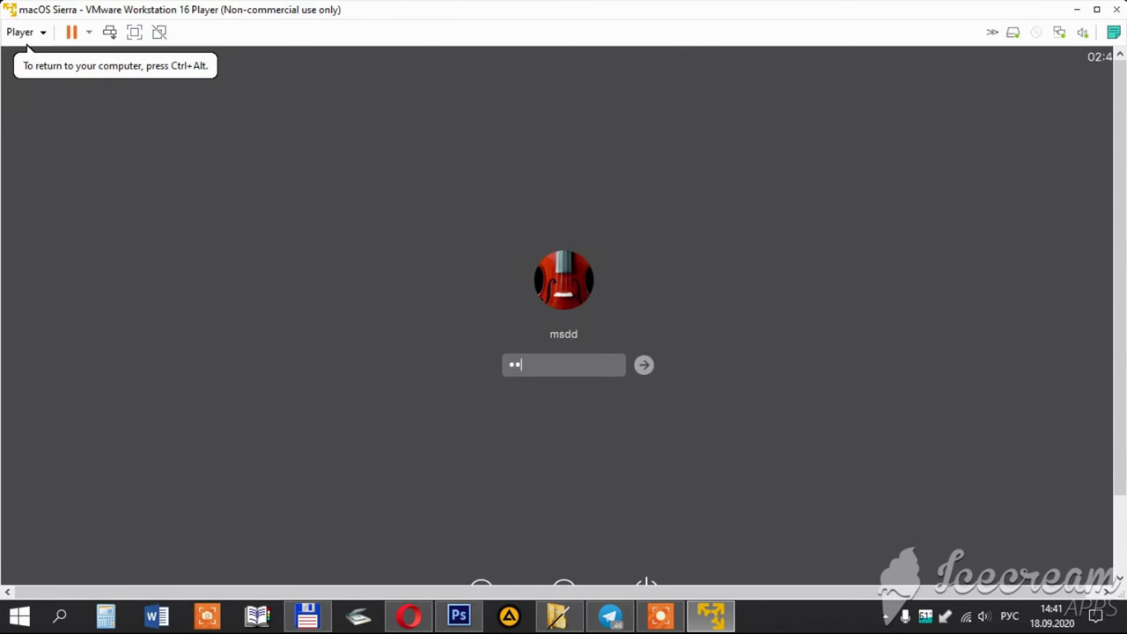
key(Return)
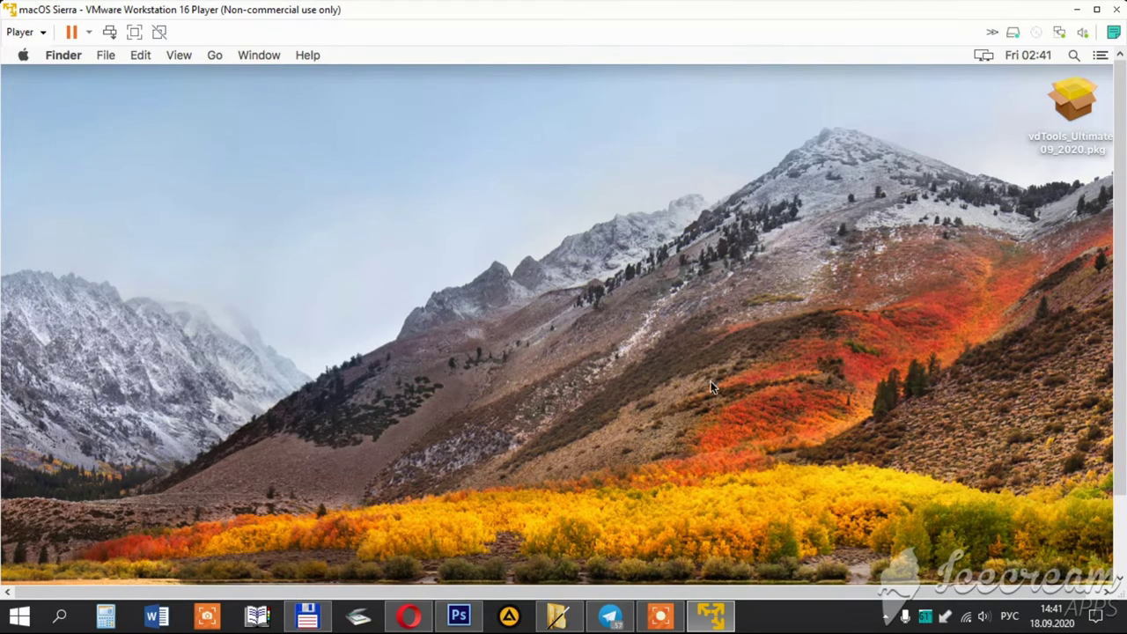
right_click(680, 202)
click(661, 207)
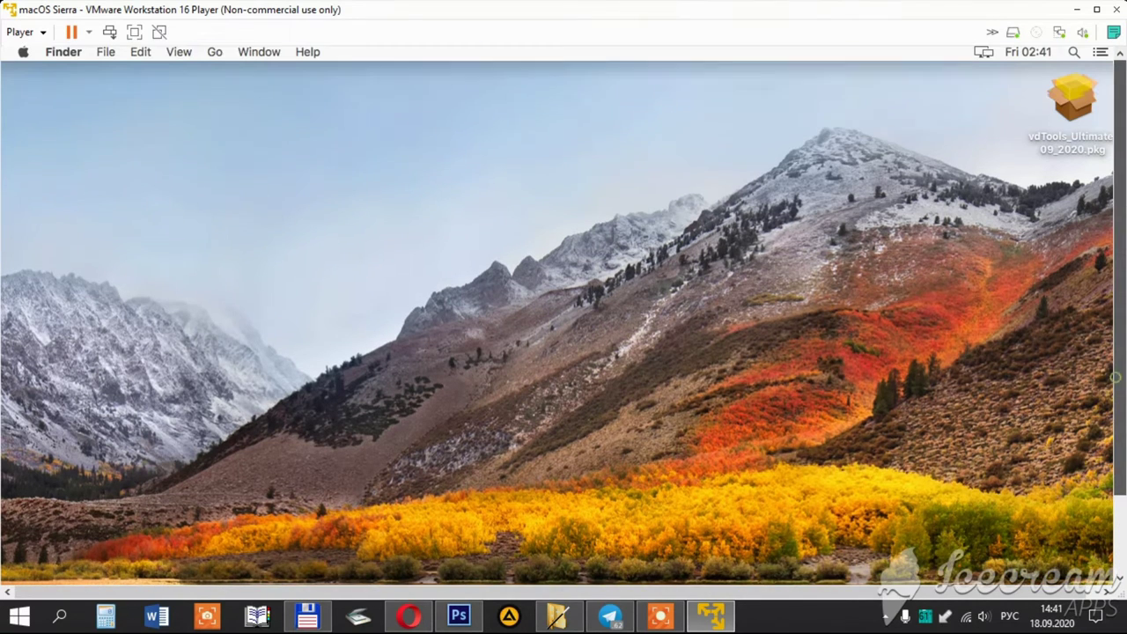
- Examine the macOS version and hardware overview in About This Mac, and close the window
drag(1119, 387, 1119, 311)
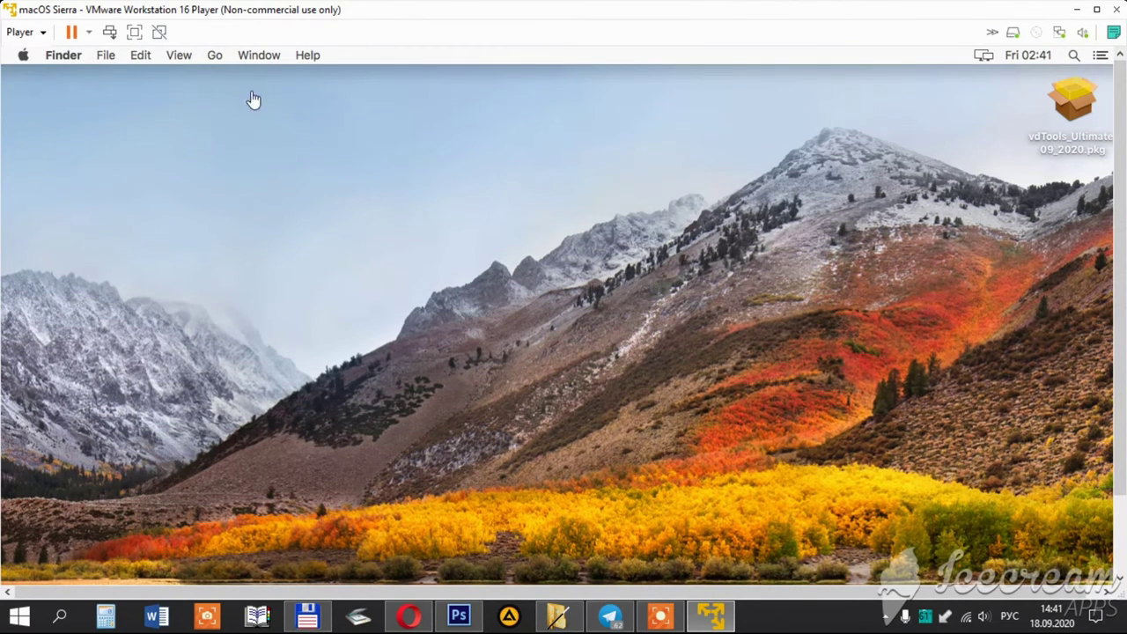
click(23, 55)
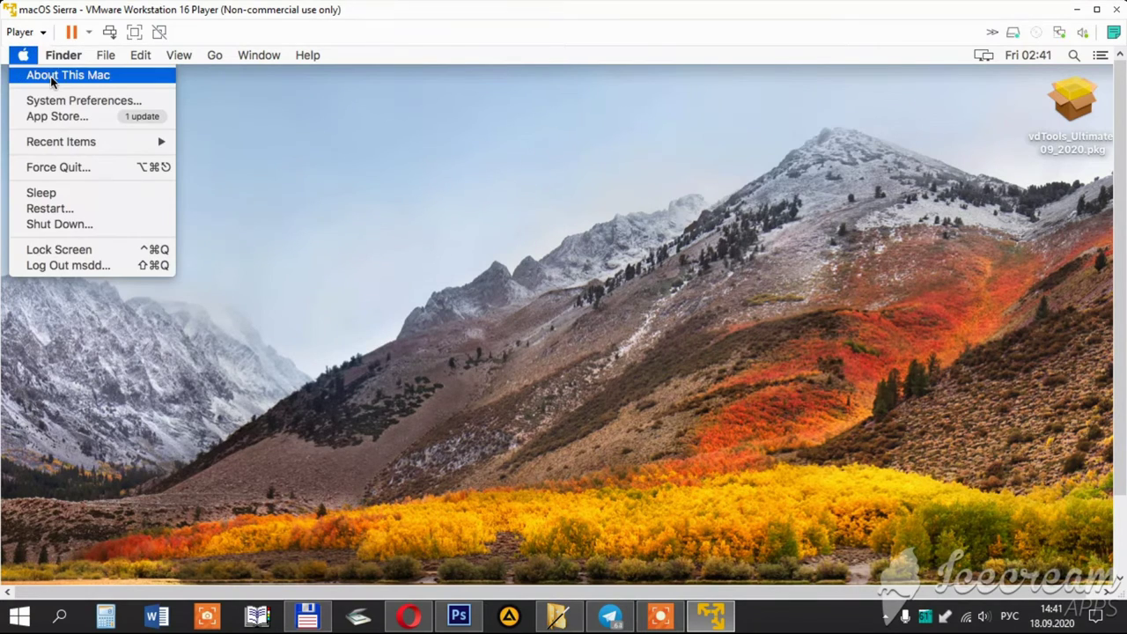
click(368, 234)
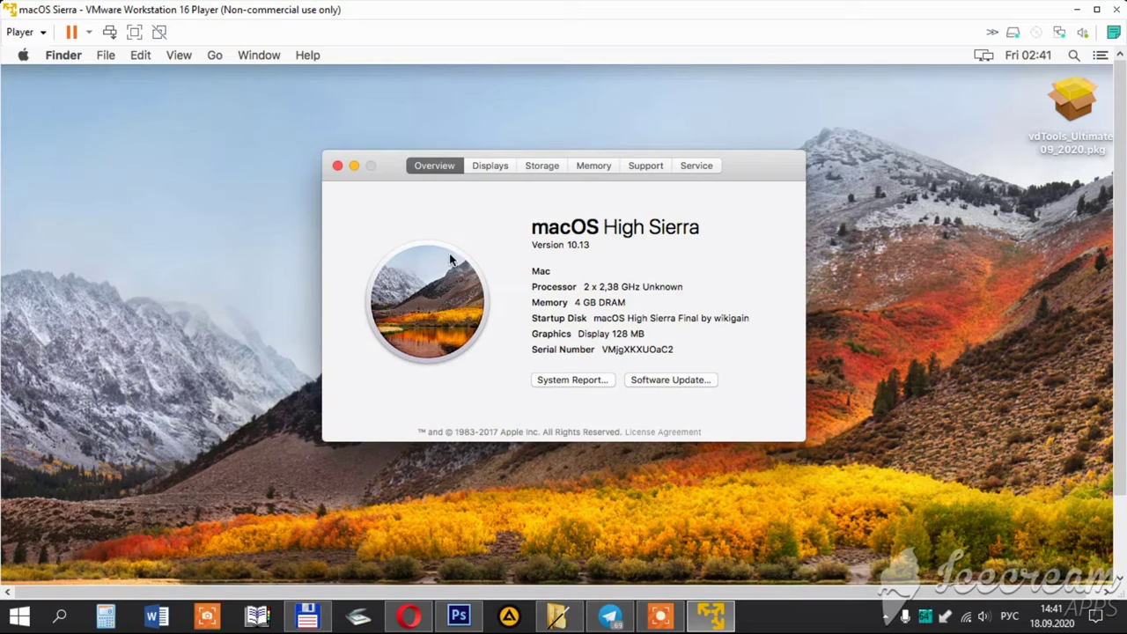
click(337, 166)
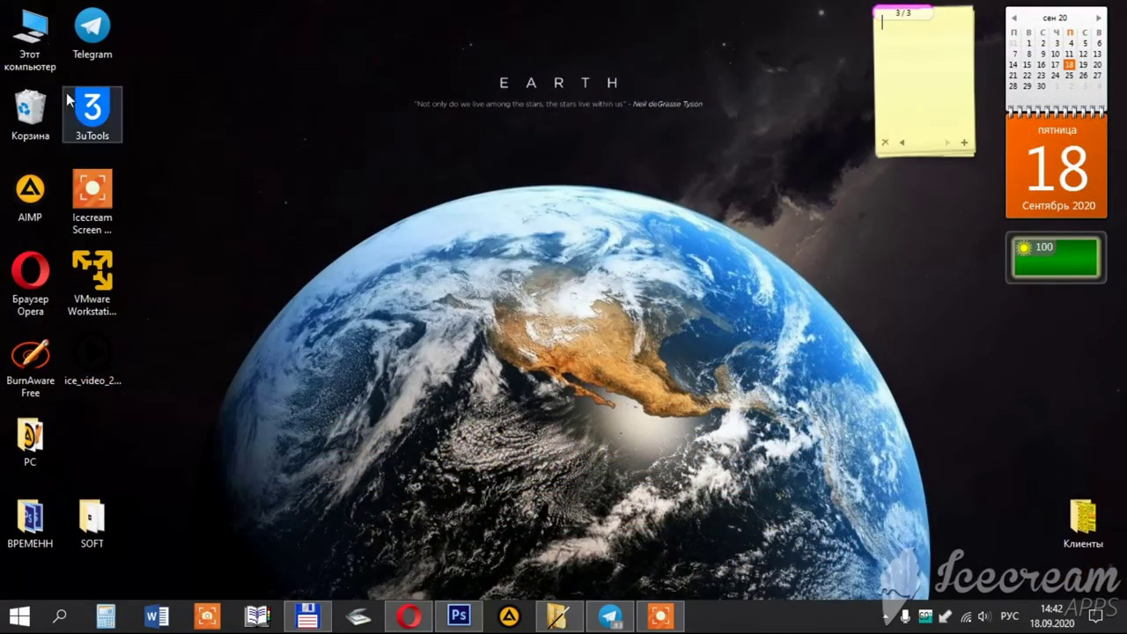
- Examine the Windows host's system properties and its display adapters and processors in Device Manager, and close both windows
right_click(36, 52)
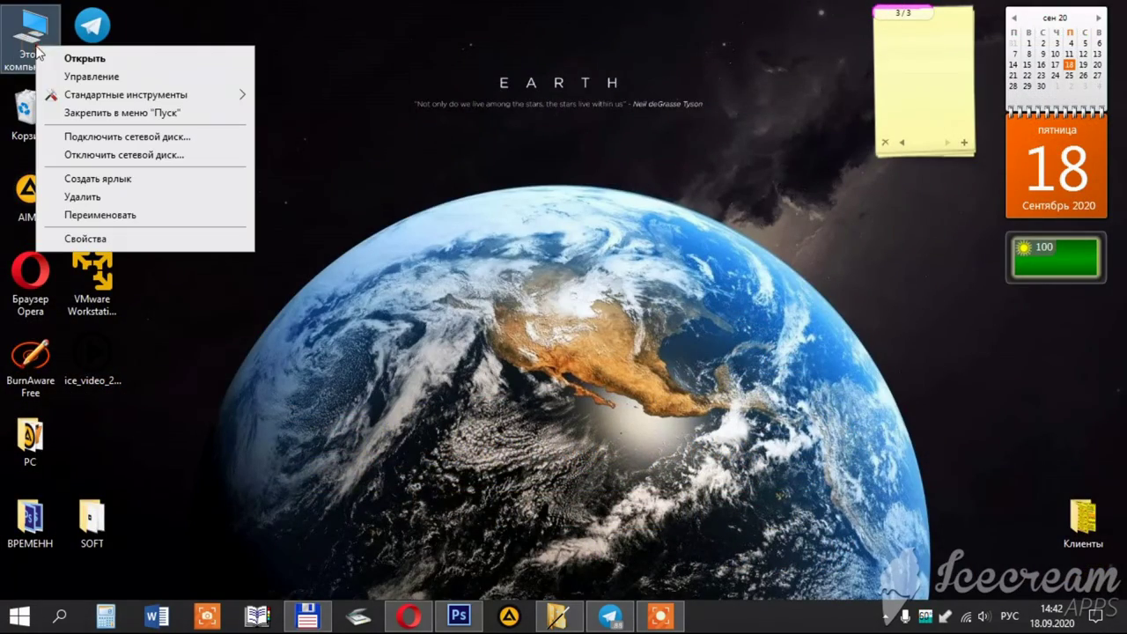
click(139, 239)
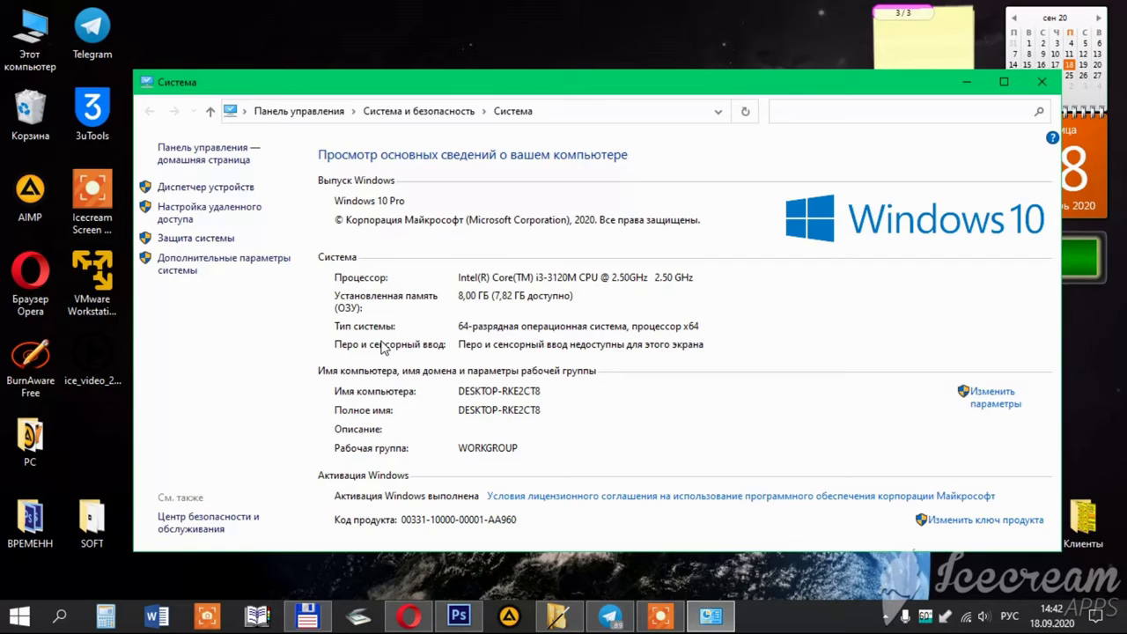
click(186, 185)
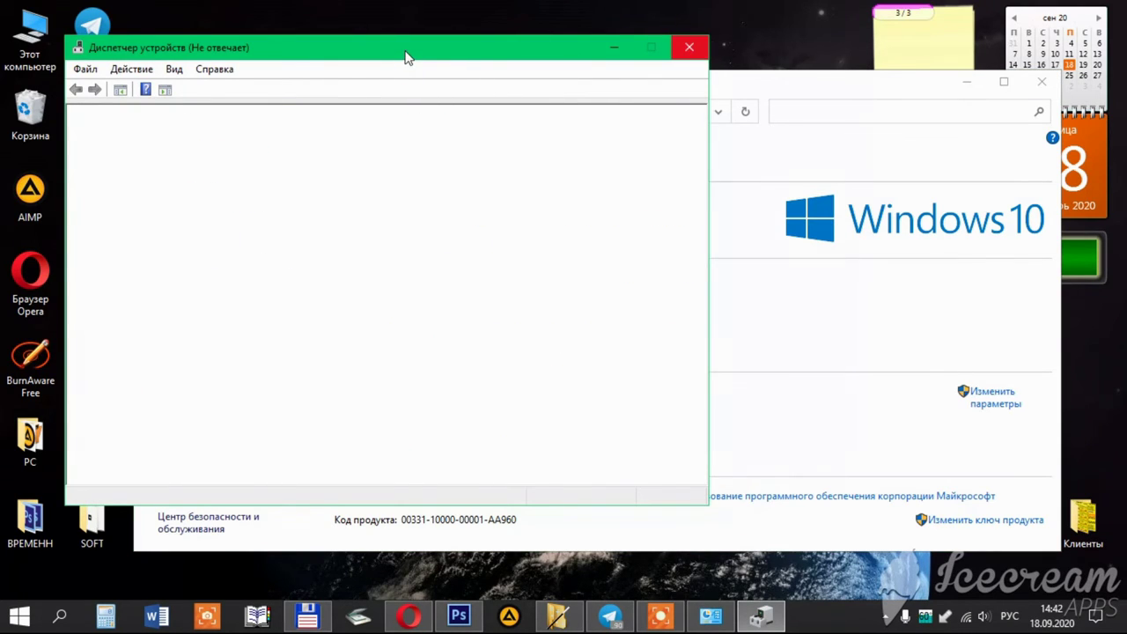
drag(405, 56, 618, 61)
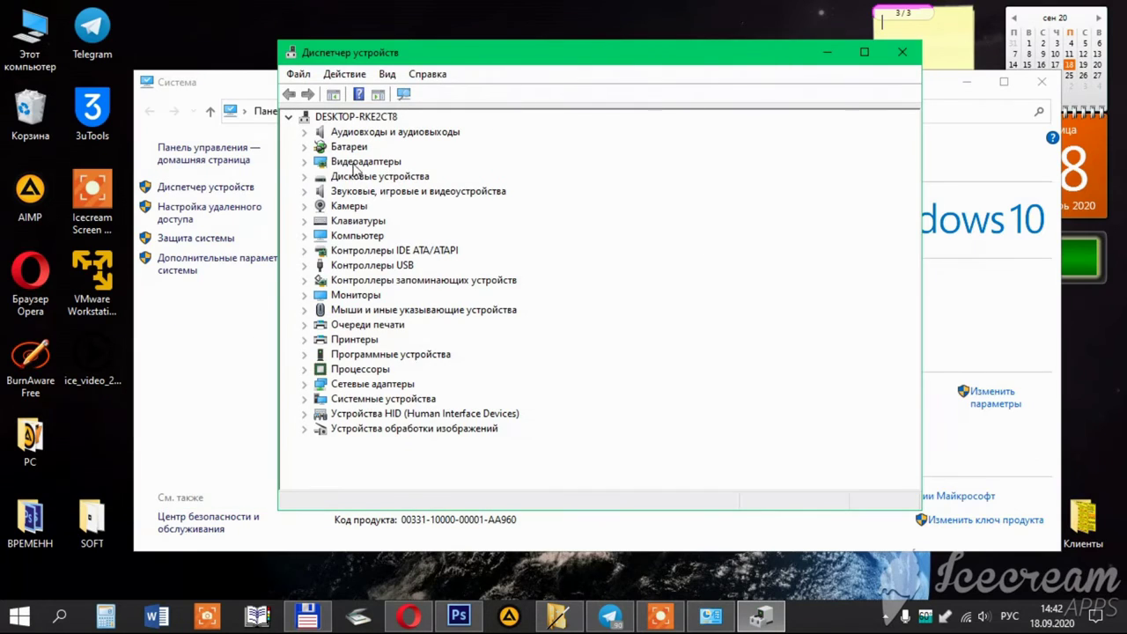
click(305, 161)
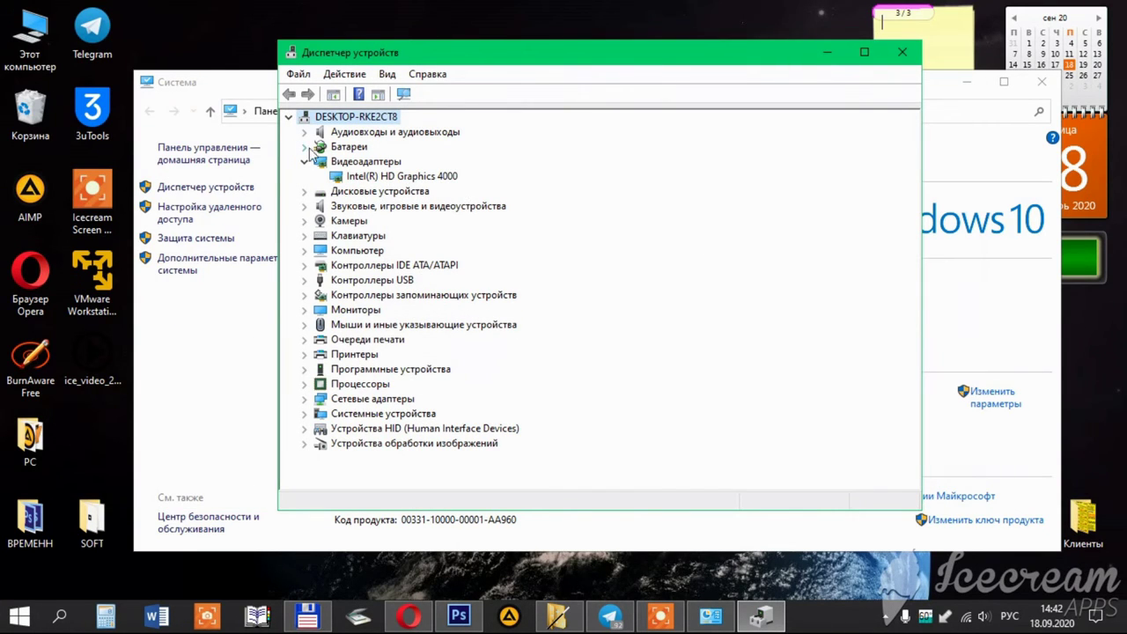
click(304, 384)
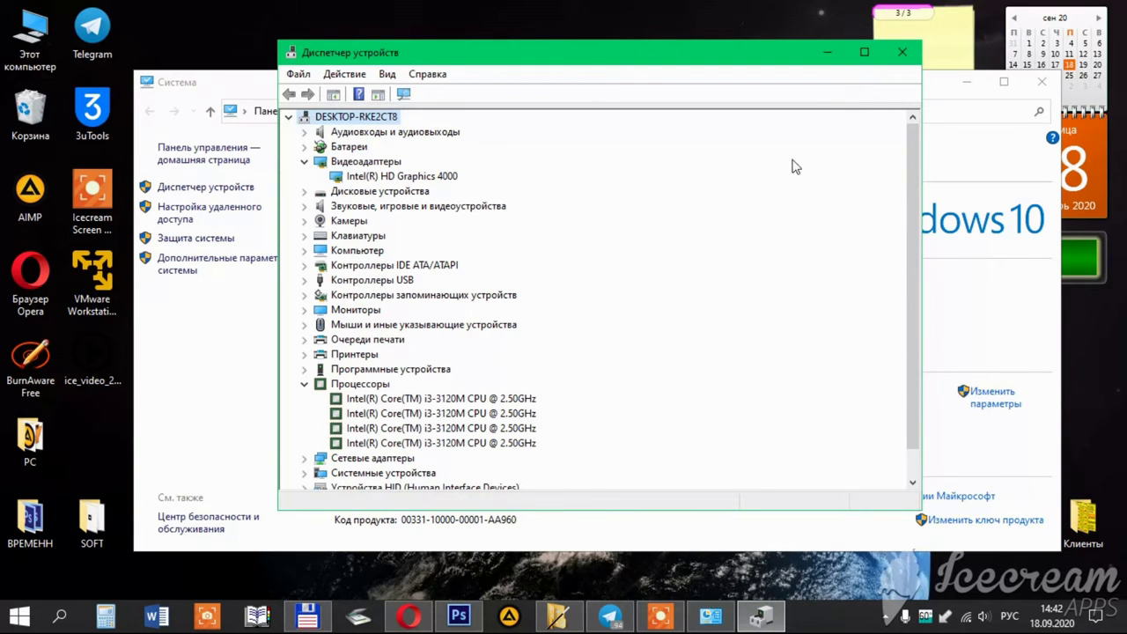
click(903, 53)
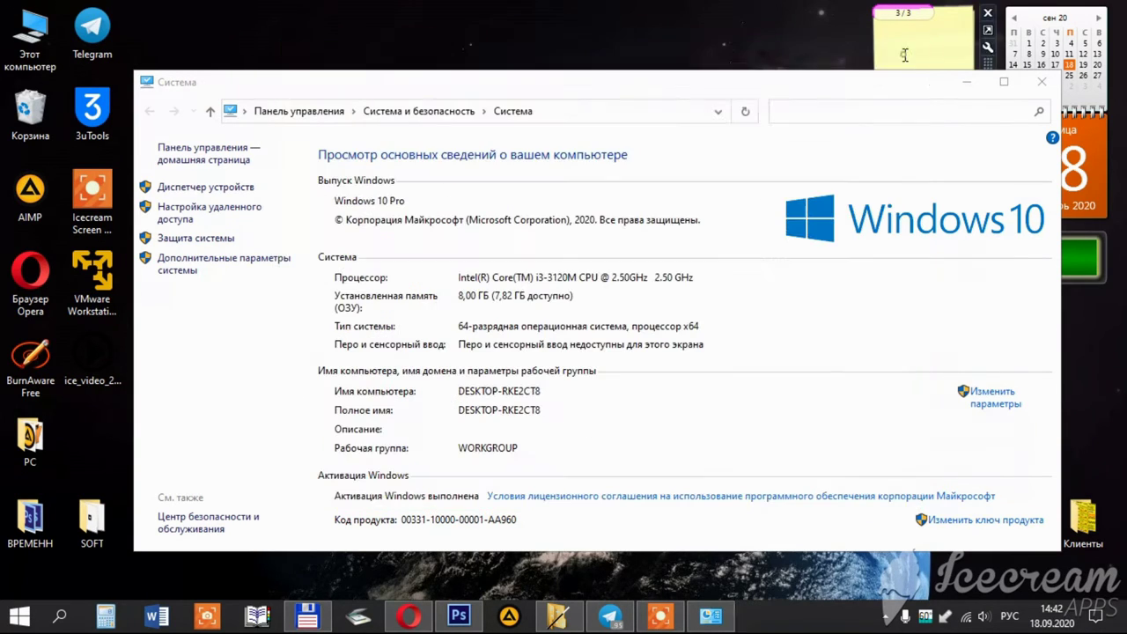
click(1043, 83)
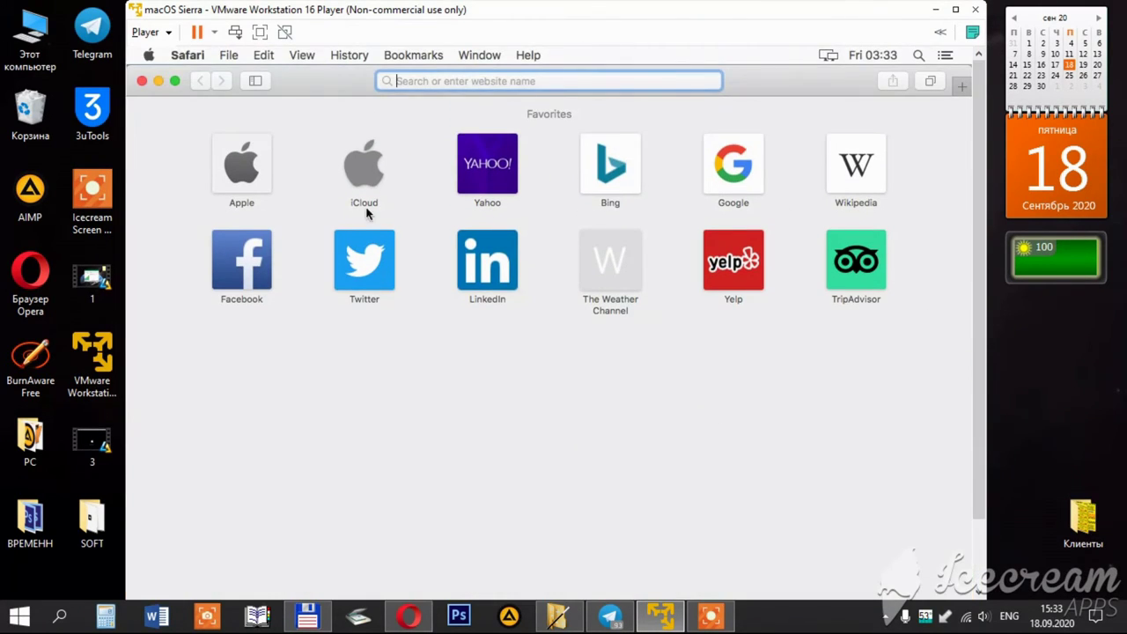
- Open the Apple website from Safari's favorites in the virtual machine, look through the page, and close the browser window
click(253, 161)
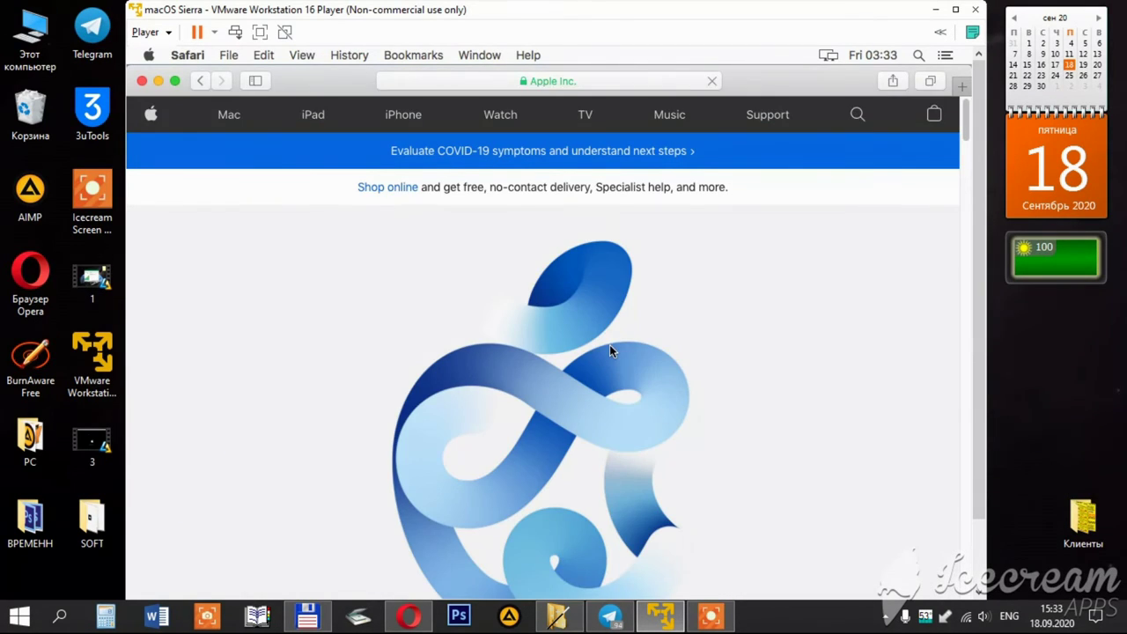
scroll(965, 245, down, 2)
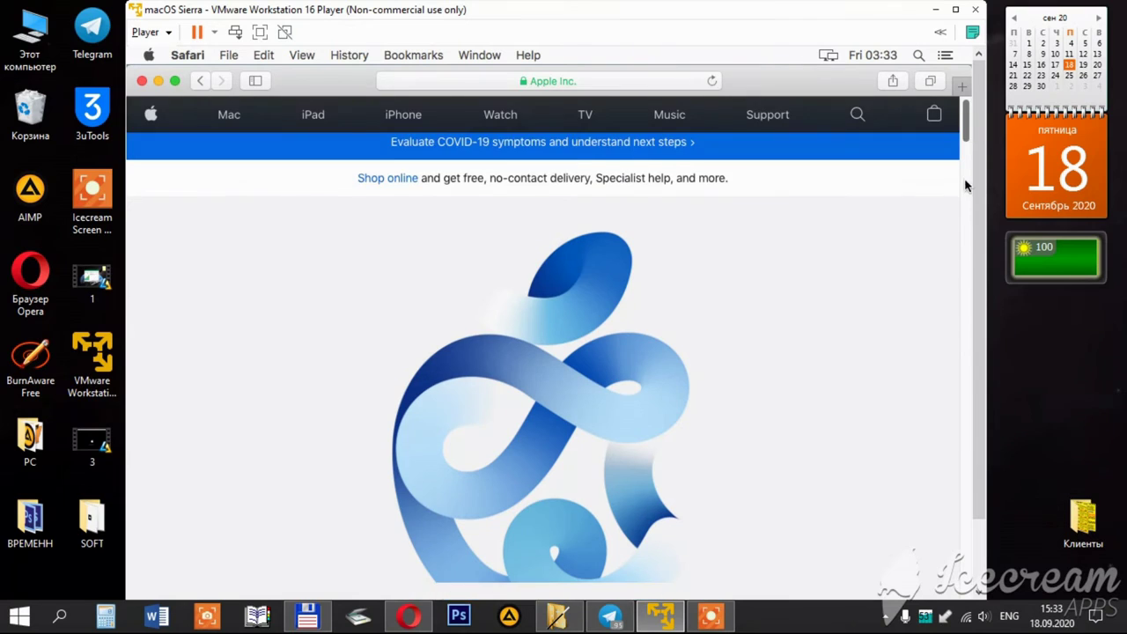
scroll(965, 245, down, 10)
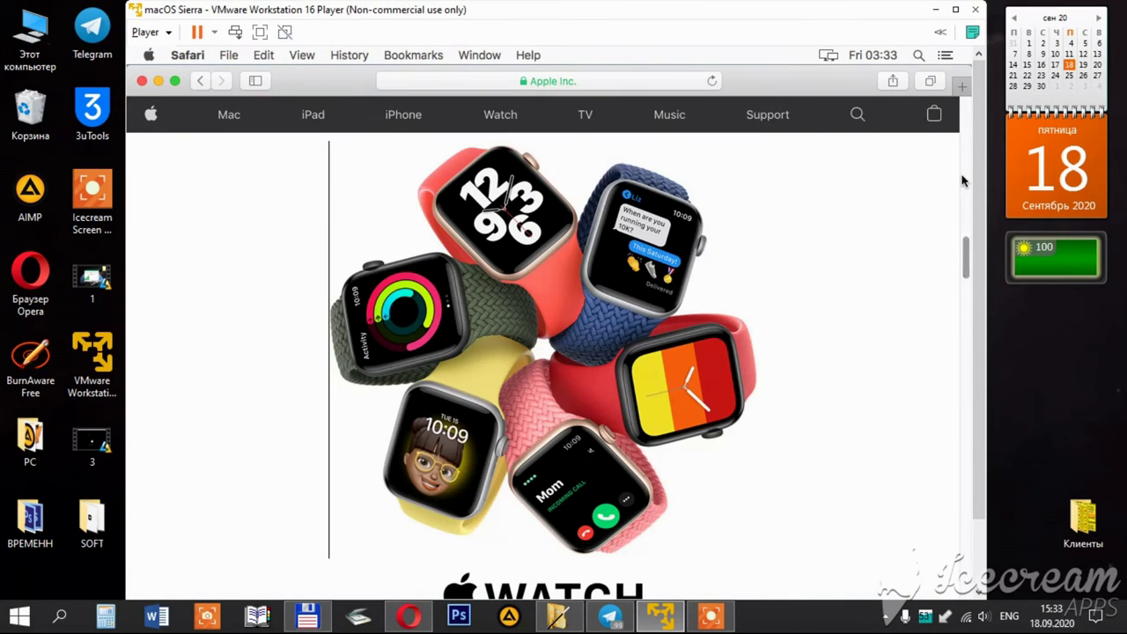
drag(968, 254, 965, 100)
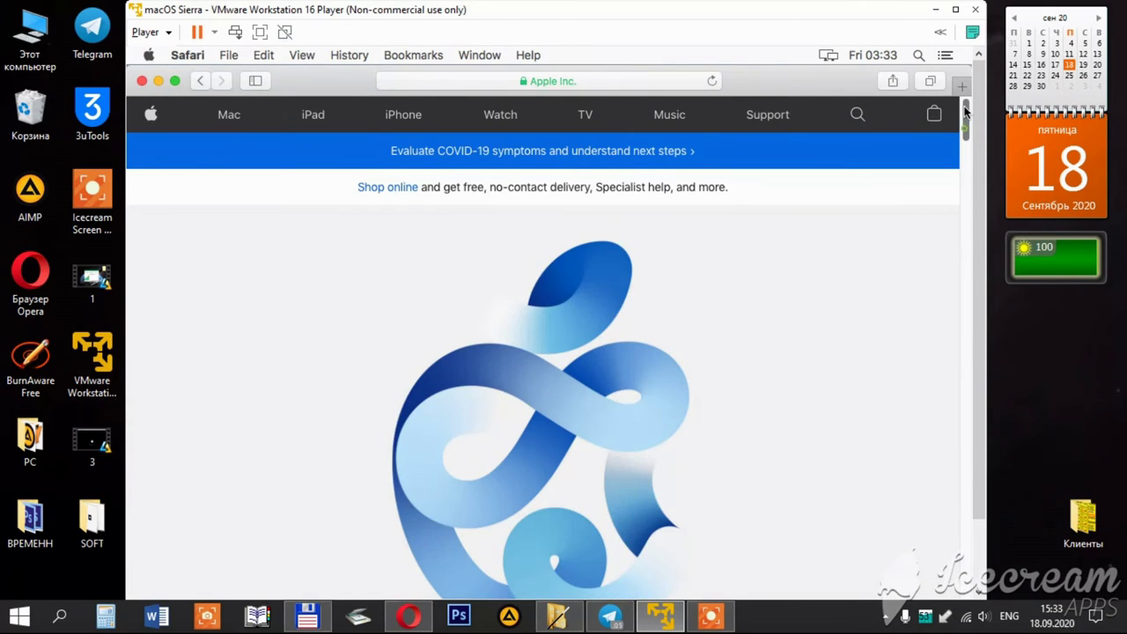
click(142, 81)
- Switch the virtual machine to full screen, and view and close the macOS System Preferences
drag(979, 208, 980, 284)
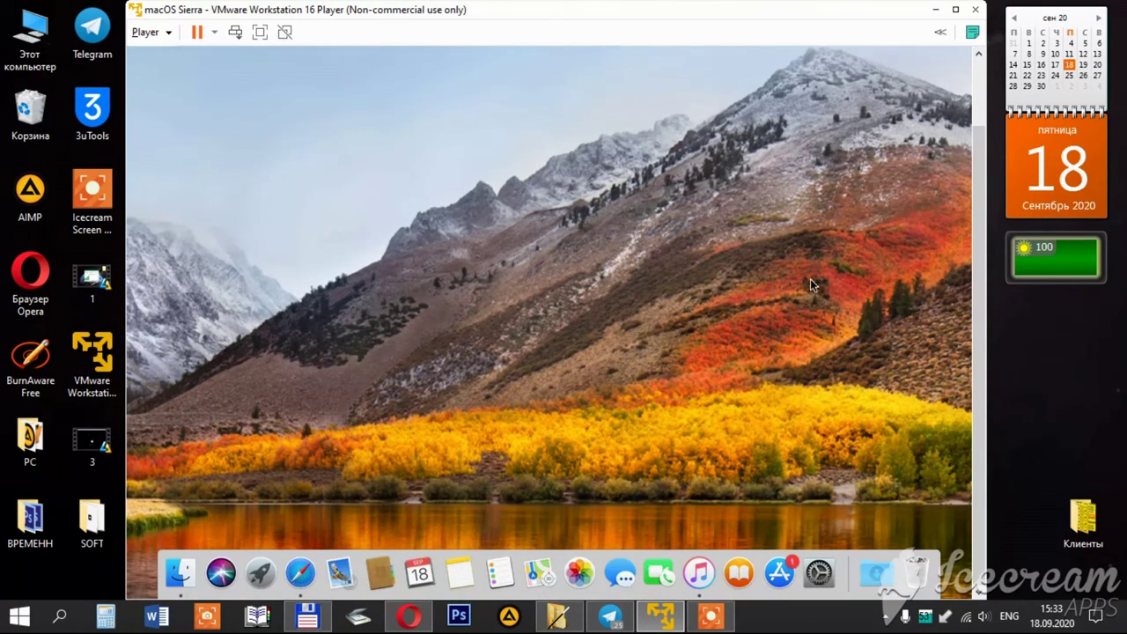
click(261, 33)
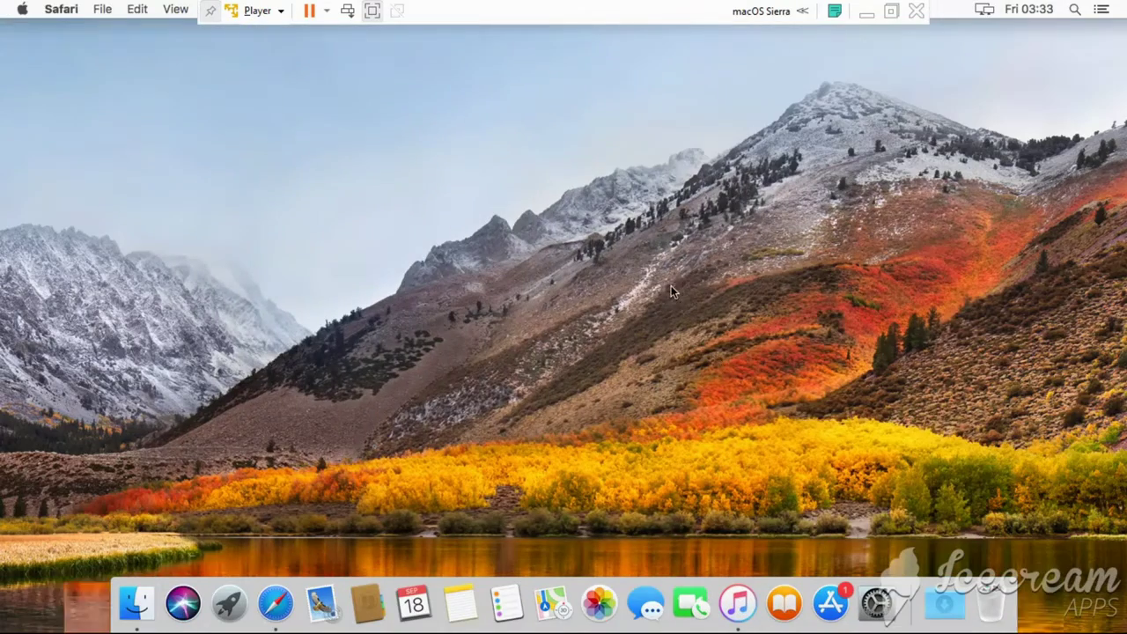
click(876, 603)
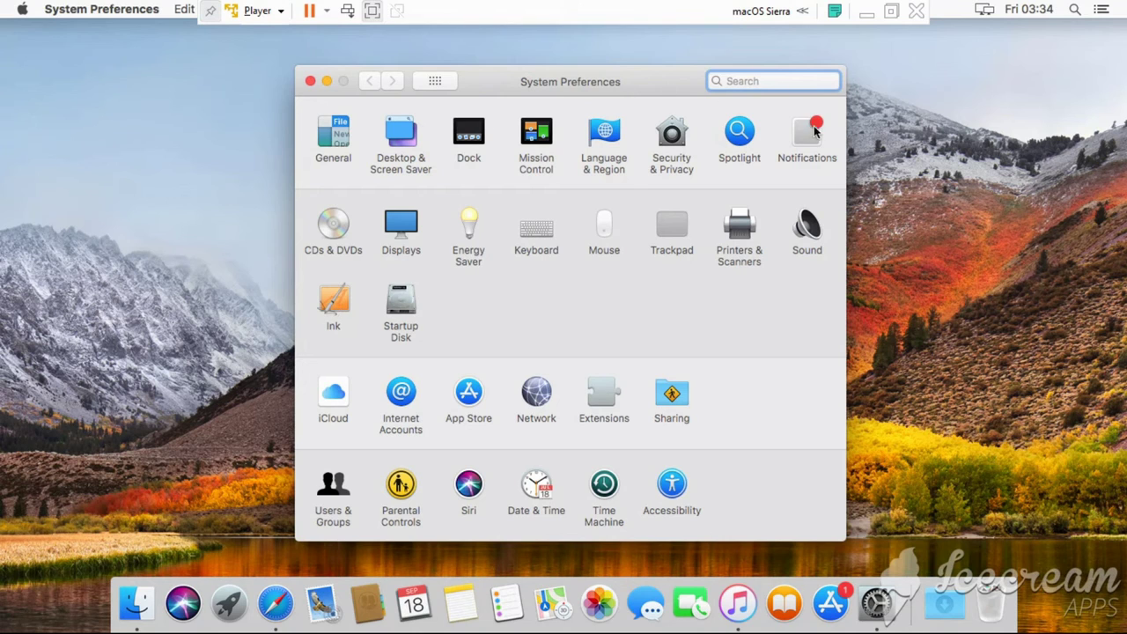
click(310, 81)
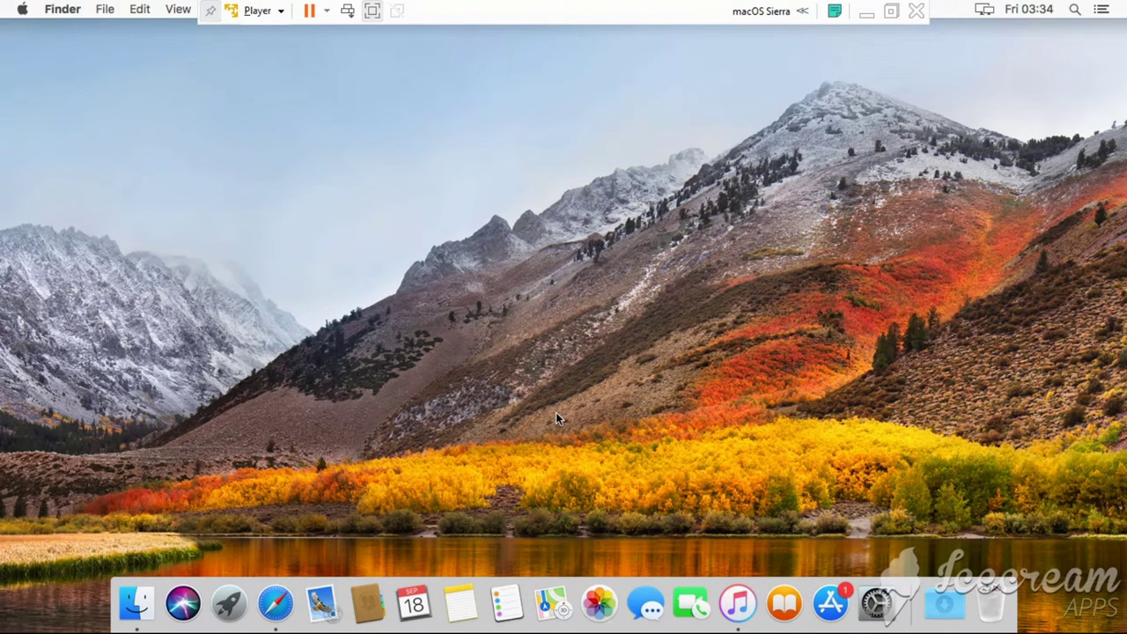
- Open a new Finder window on the macOS desktop, move it toward the middle of the desktop, and close it
key(super+n)
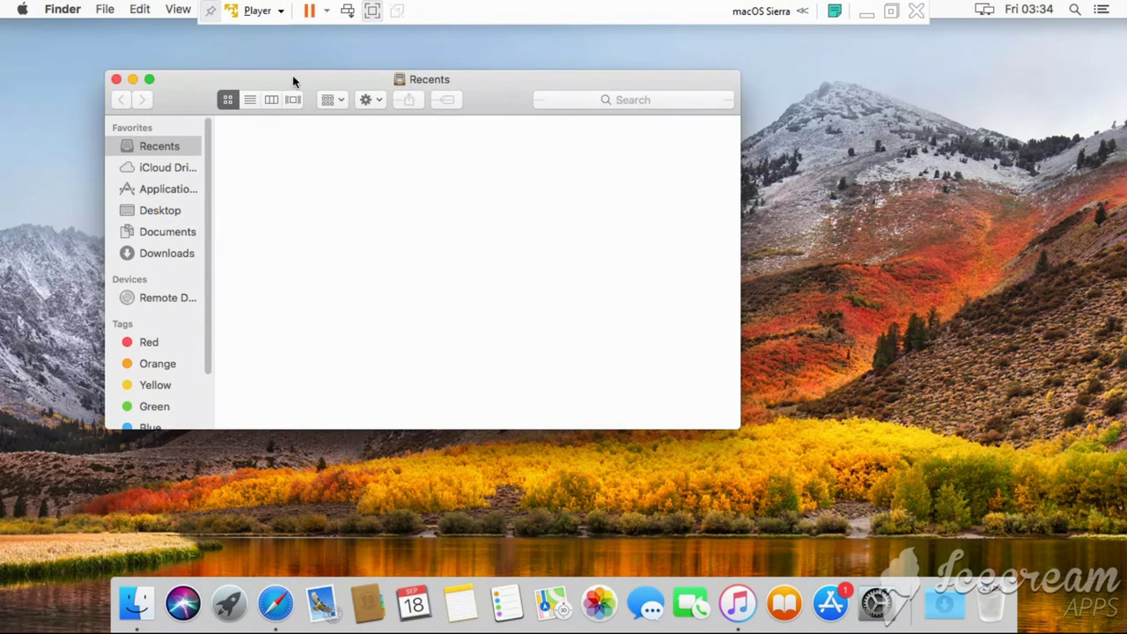
drag(293, 81, 362, 112)
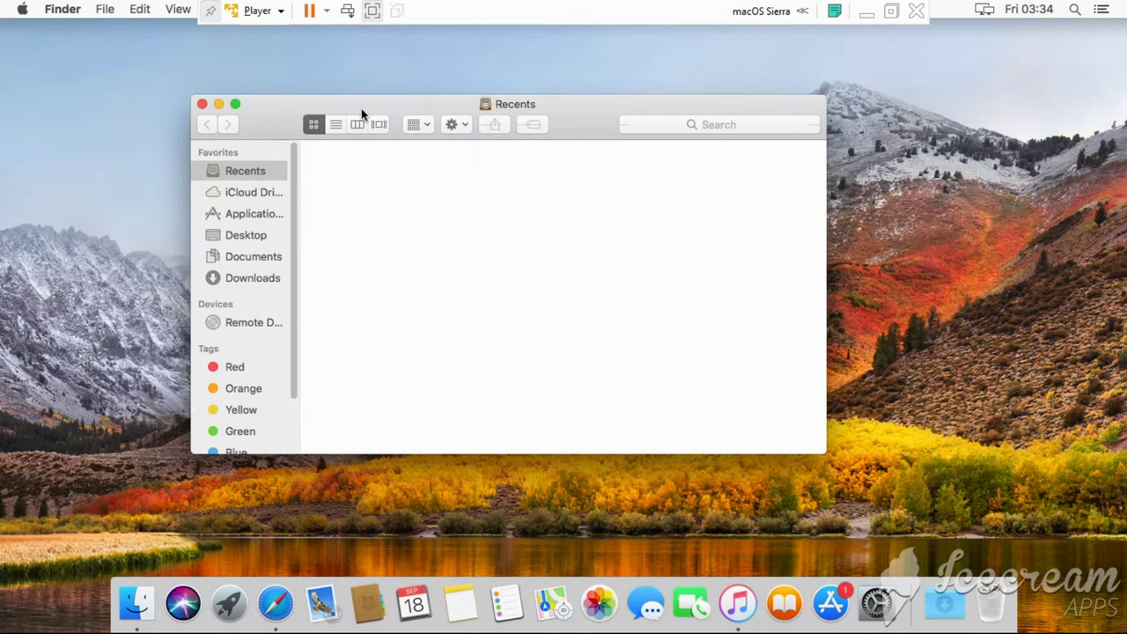
click(201, 104)
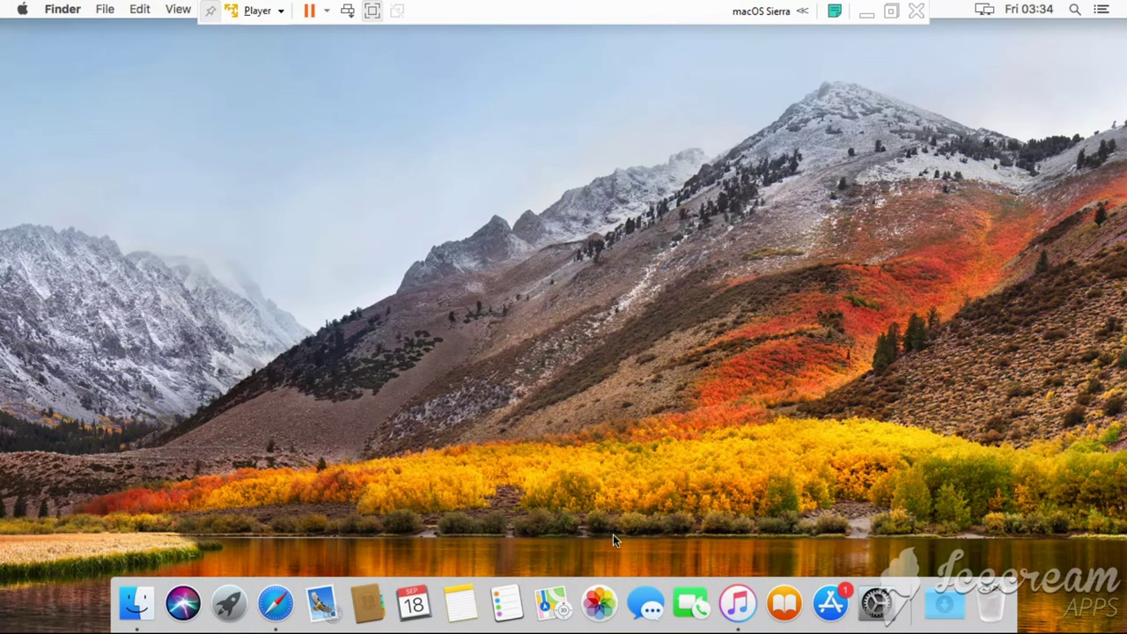
- Open the Photos app, continue past its What's New introduction to the welcome page, and close the window
click(599, 603)
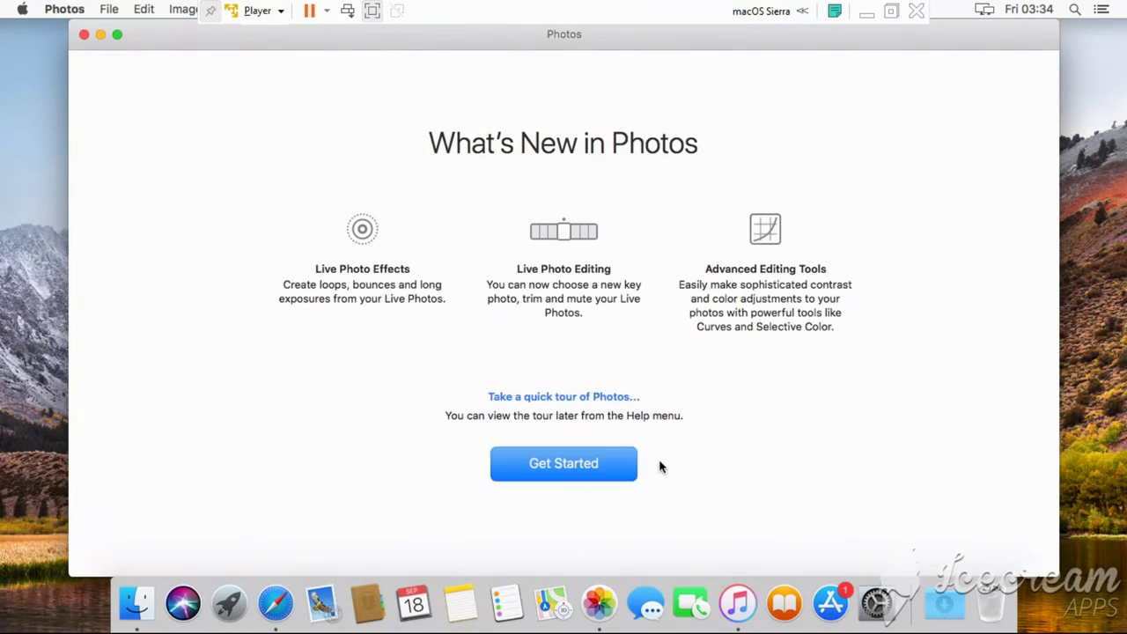
click(583, 462)
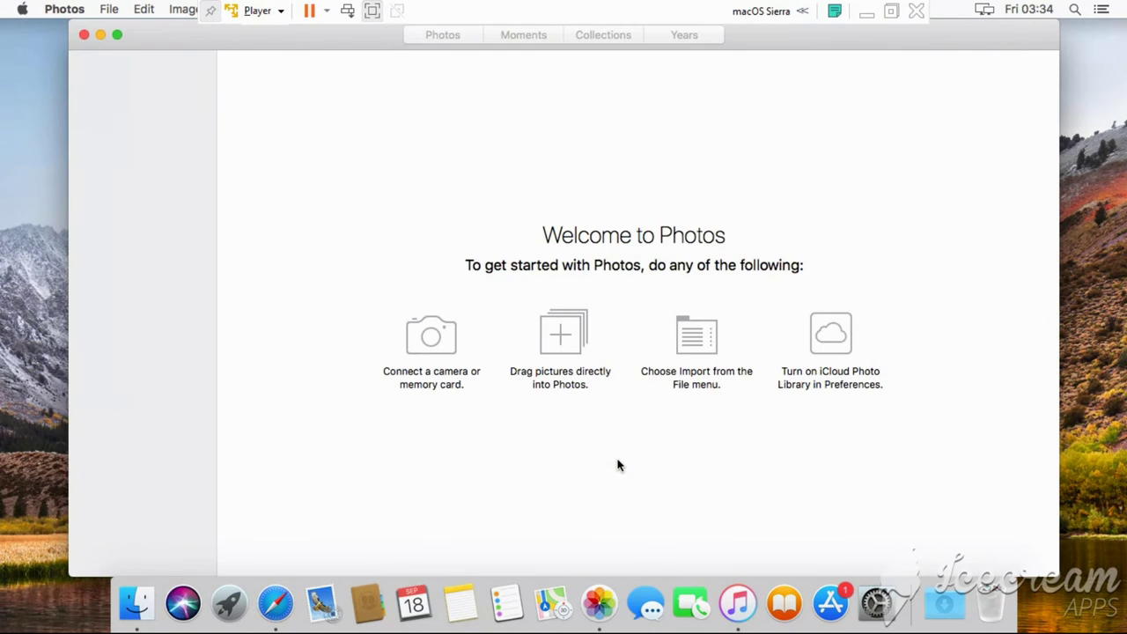
click(83, 35)
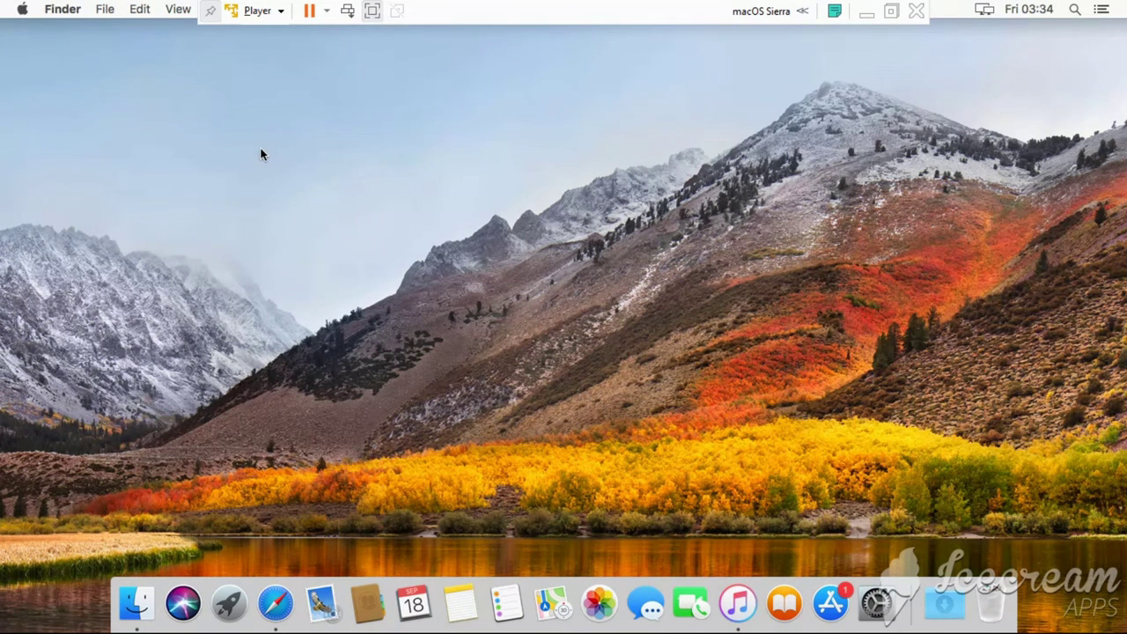
click(23, 9)
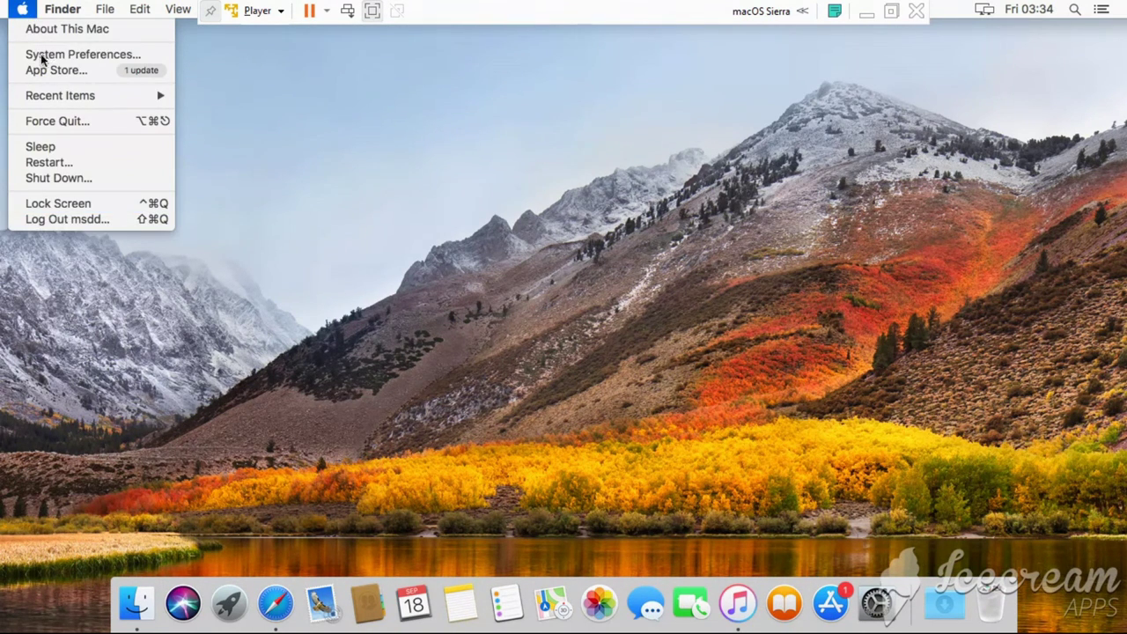
click(276, 107)
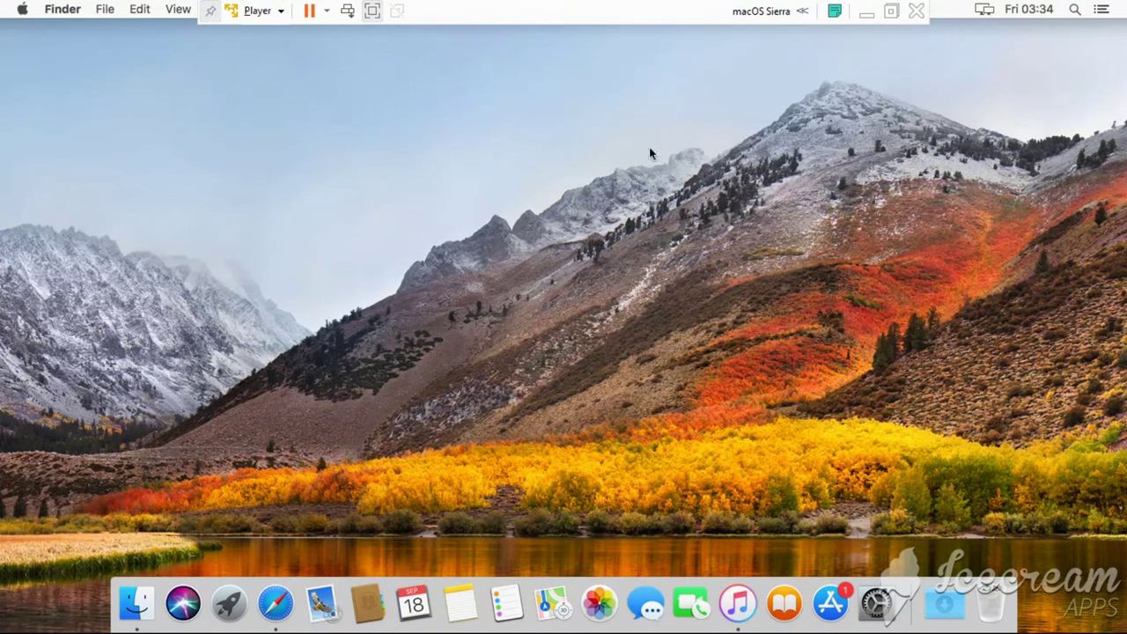